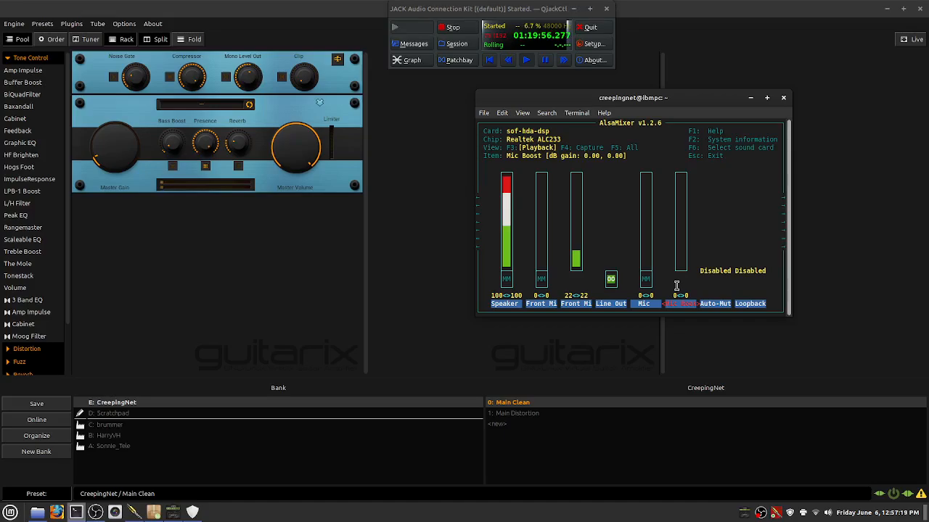
- Try a Mic Boost gain of 10 dB in AlsaMixer and return it to 0 dB
{"action": "key", "text": "Up"}
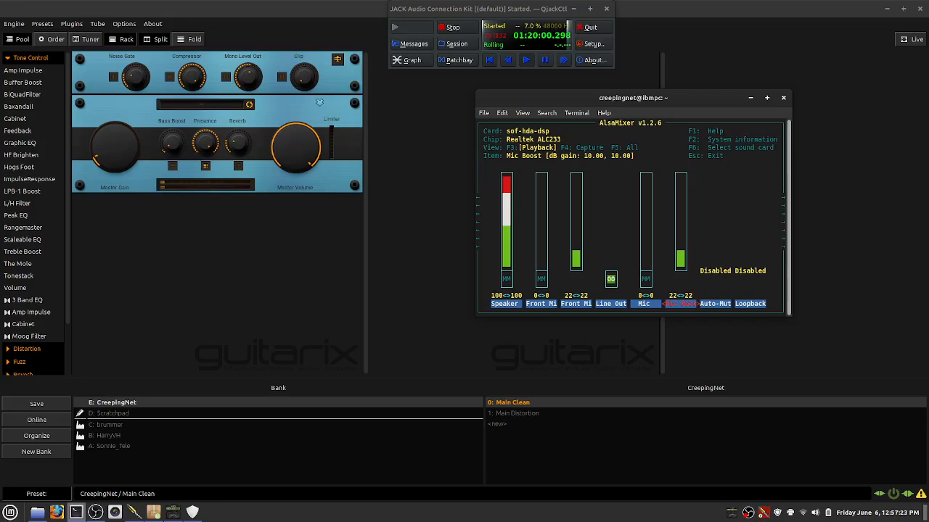
{"action": "key", "text": "Down"}
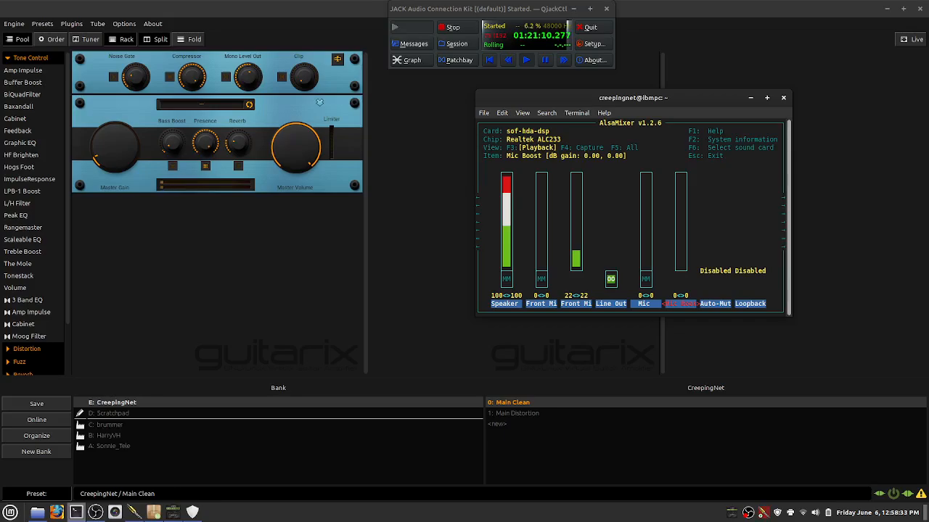
- Switch to Guitarix and look over its Options, Engine, Presets, Plugins and Tube commands
{"action": "left_click", "coordinate": [382, 321]}
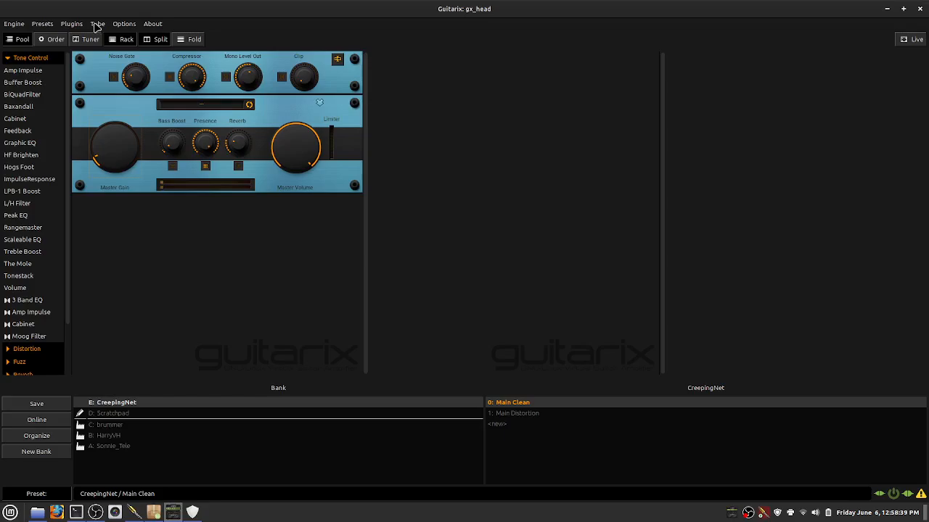
{"action": "left_click", "coordinate": [126, 24]}
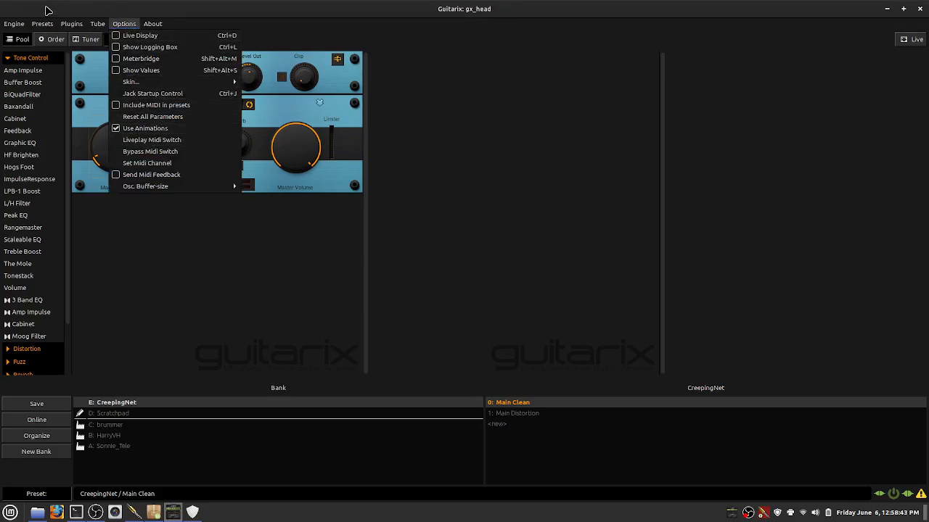
{"action": "mouse_move", "coordinate": [15, 24]}
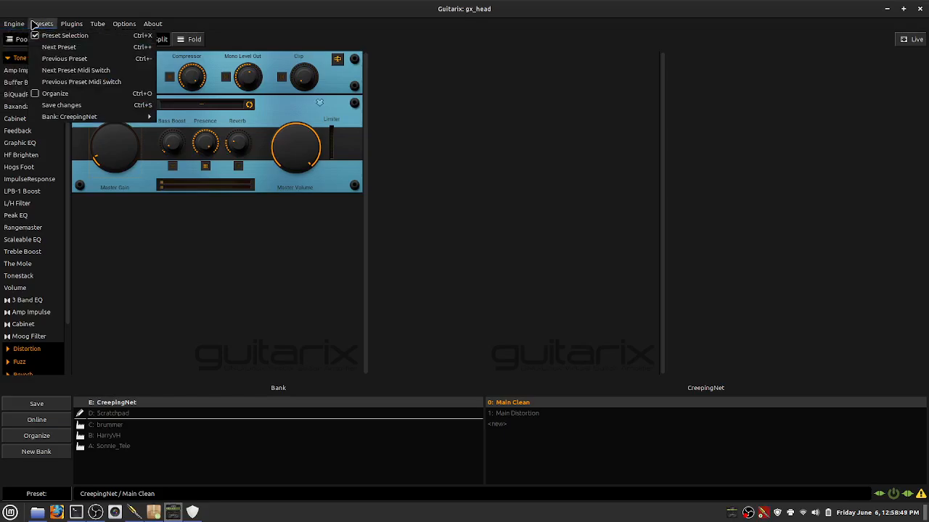
{"action": "mouse_move", "coordinate": [69, 26]}
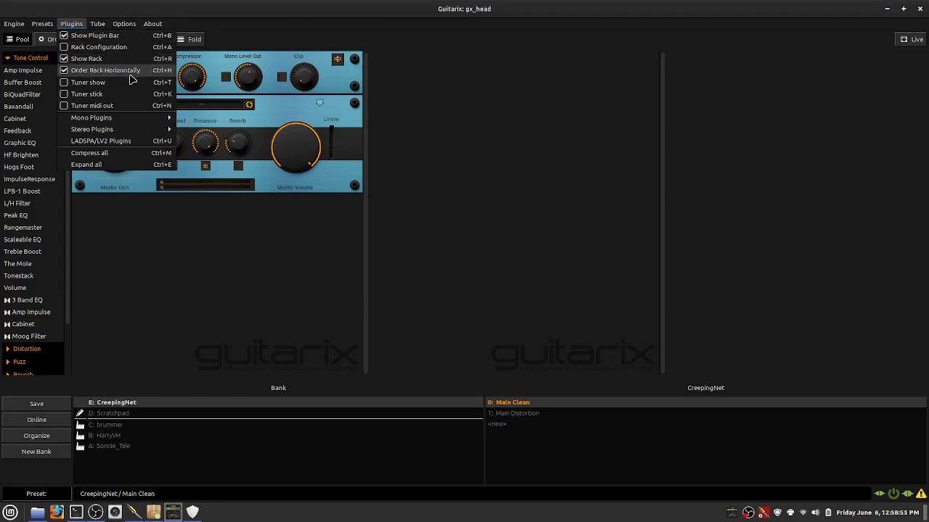
{"action": "left_click", "coordinate": [97, 24]}
- Try the Aluminium skin and the Camouflage skin on the Guitarix rack
{"action": "left_click", "coordinate": [124, 24]}
{"action": "mouse_move", "coordinate": [149, 29]}
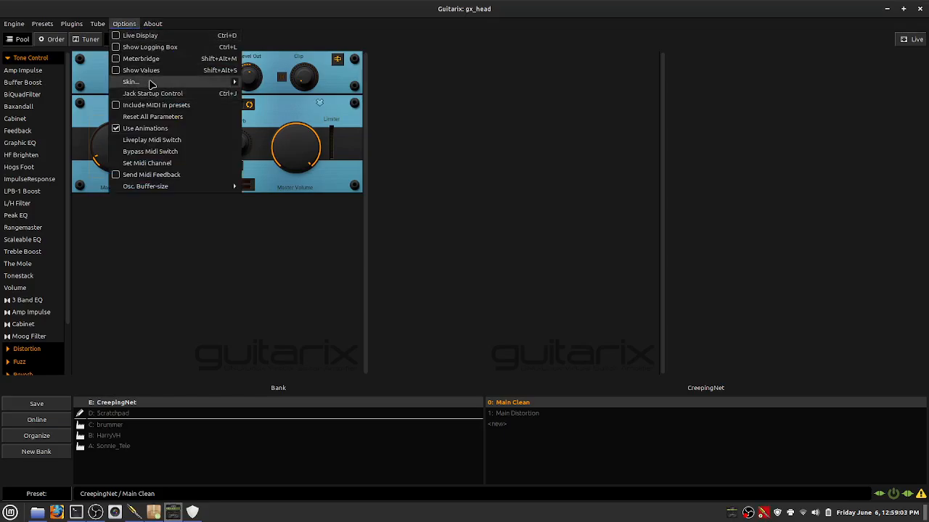
{"action": "mouse_move", "coordinate": [154, 87]}
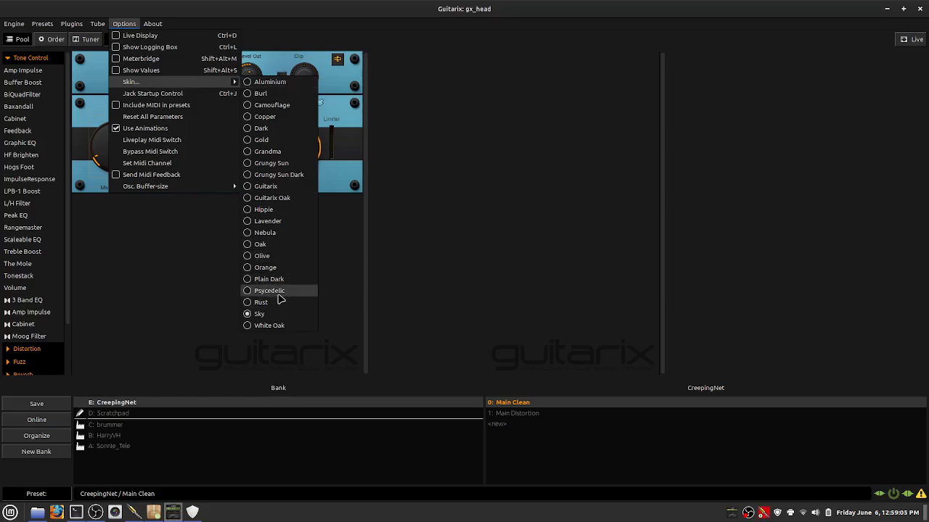
{"action": "left_click", "coordinate": [270, 82]}
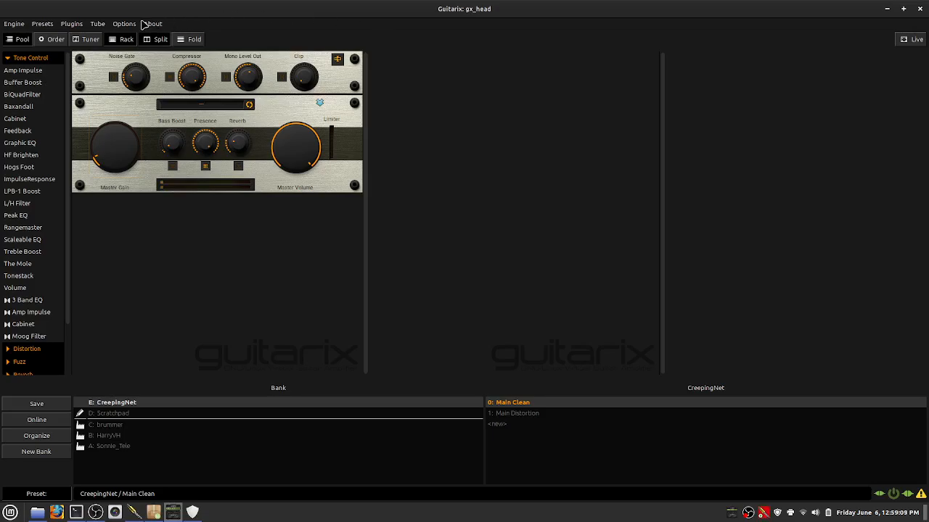
{"action": "left_click", "coordinate": [122, 24]}
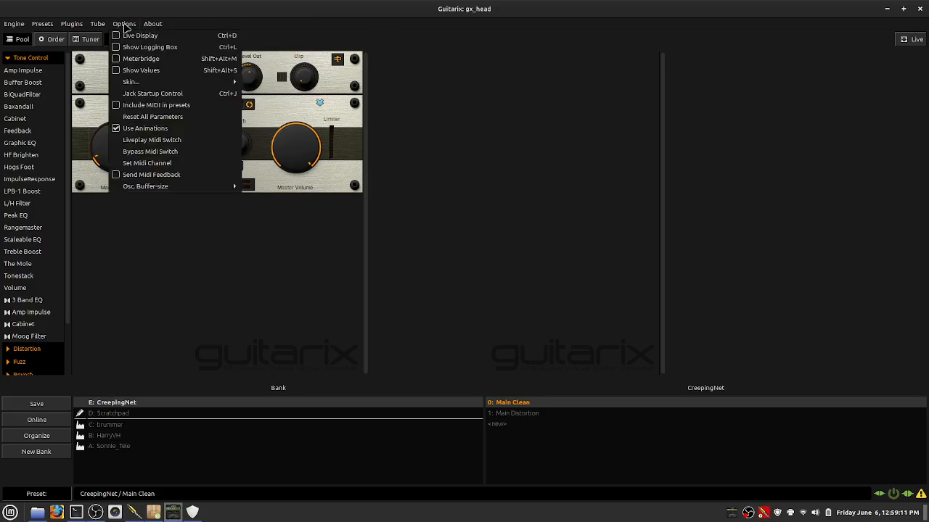
{"action": "mouse_move", "coordinate": [154, 86]}
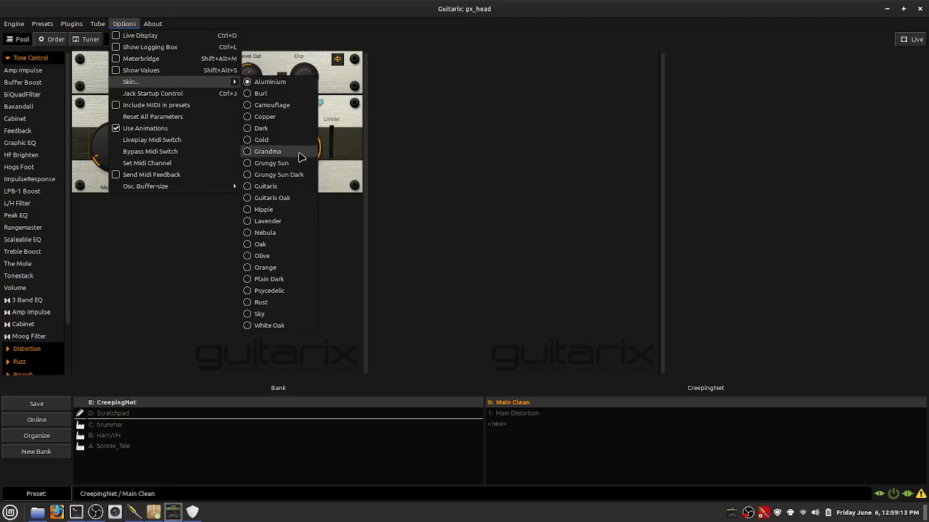
{"action": "left_click", "coordinate": [291, 104]}
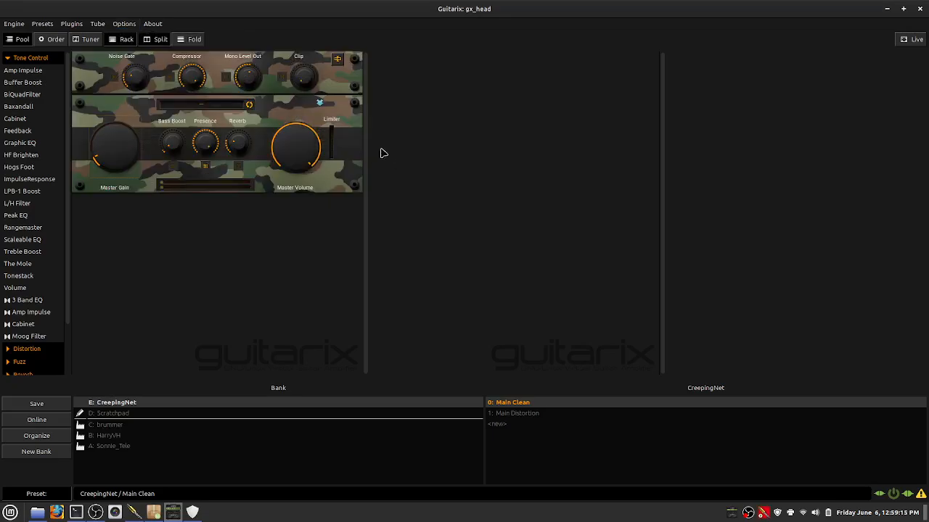
- Restore the Sky skin on the Guitarix rack
{"action": "left_click", "coordinate": [125, 26]}
{"action": "mouse_move", "coordinate": [149, 84]}
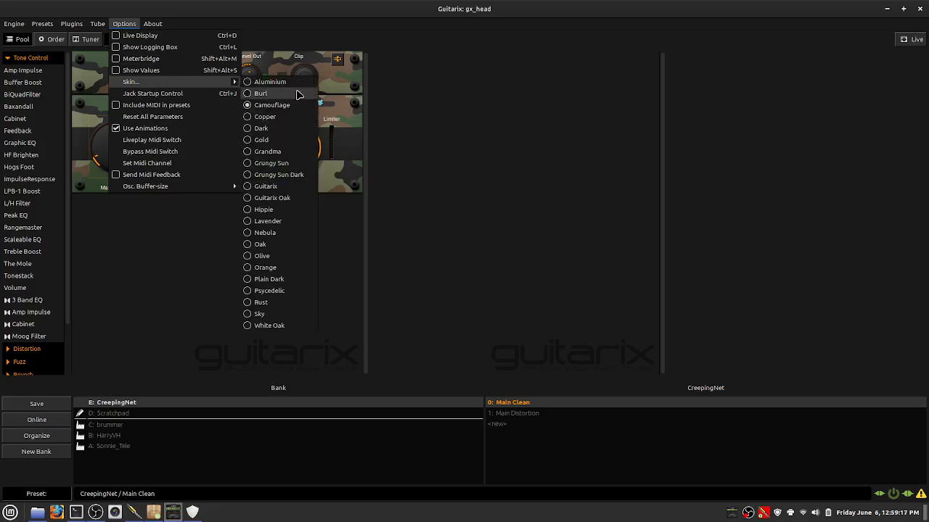
{"action": "left_click", "coordinate": [280, 314]}
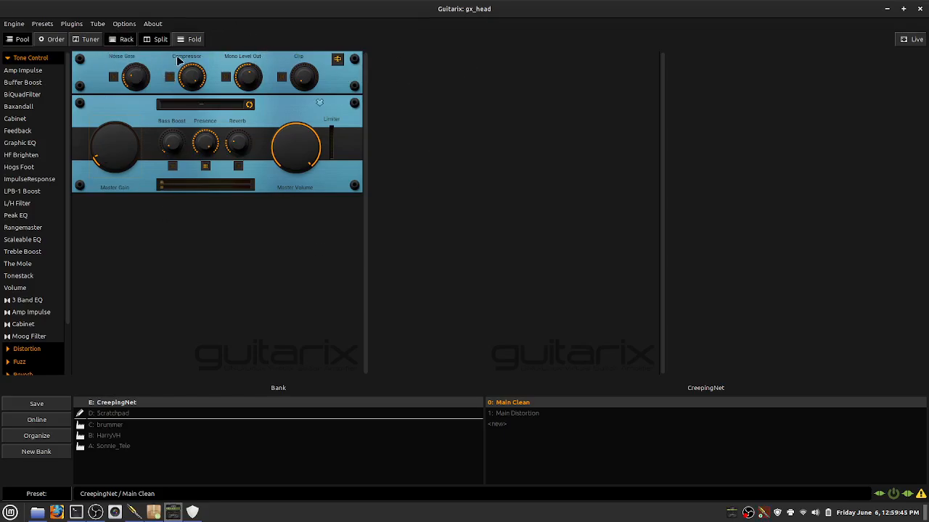
- Test the Clip, Compressor and Noise Gate by switching each one on and off again
{"action": "left_click", "coordinate": [282, 77]}
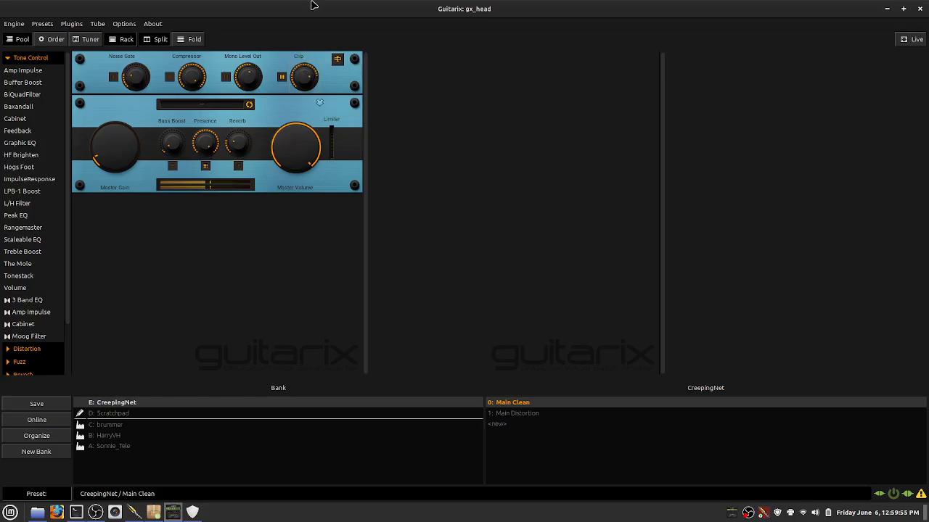
{"action": "left_click", "coordinate": [283, 77]}
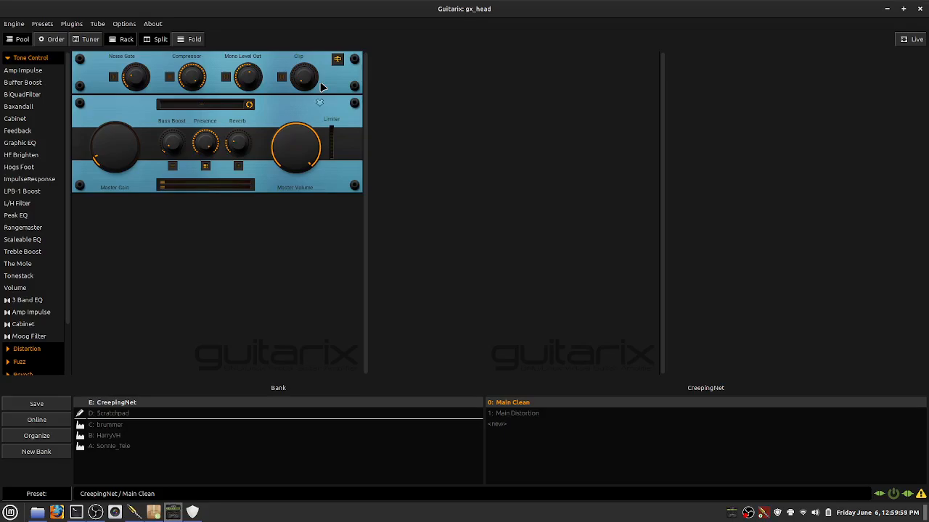
{"action": "left_click", "coordinate": [170, 77]}
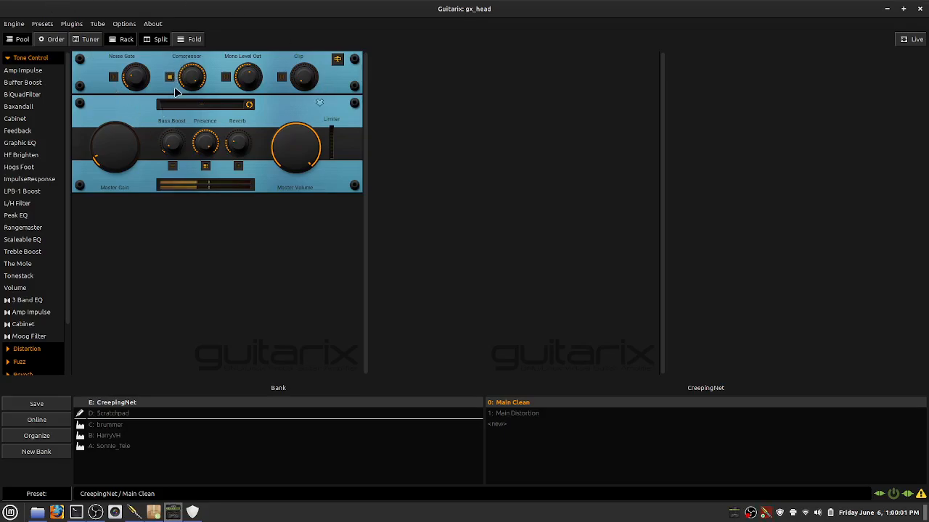
{"action": "left_click", "coordinate": [169, 77]}
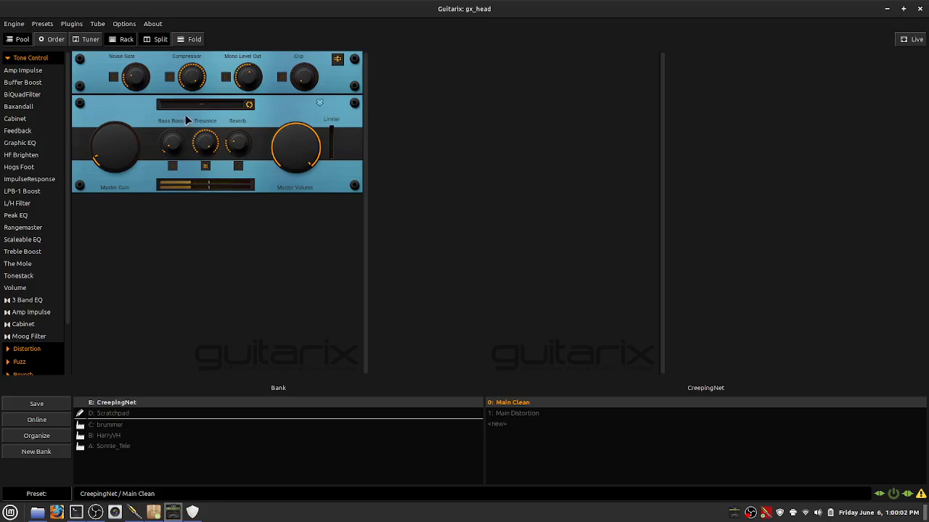
{"action": "left_click", "coordinate": [115, 78]}
{"action": "left_click", "coordinate": [116, 78]}
- Set the amp's tube model to 12ax7 and look over the other available tube models
{"action": "scroll", "coordinate": [211, 110], "scroll_direction": "down", "scroll_amount": 1}
{"action": "scroll", "coordinate": [211, 110], "scroll_direction": "down", "scroll_amount": 1}
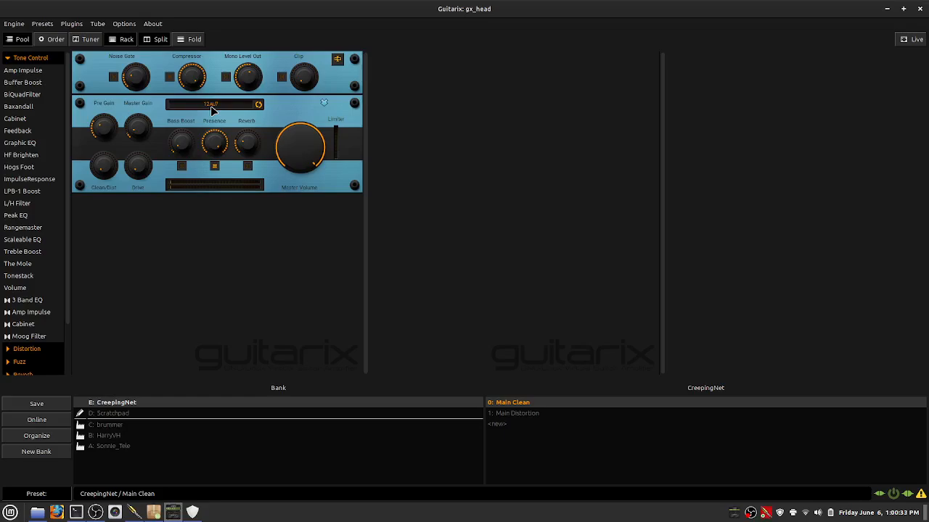
{"action": "left_click", "coordinate": [211, 108]}
{"action": "left_click", "coordinate": [214, 118]}
{"action": "left_click", "coordinate": [223, 107]}
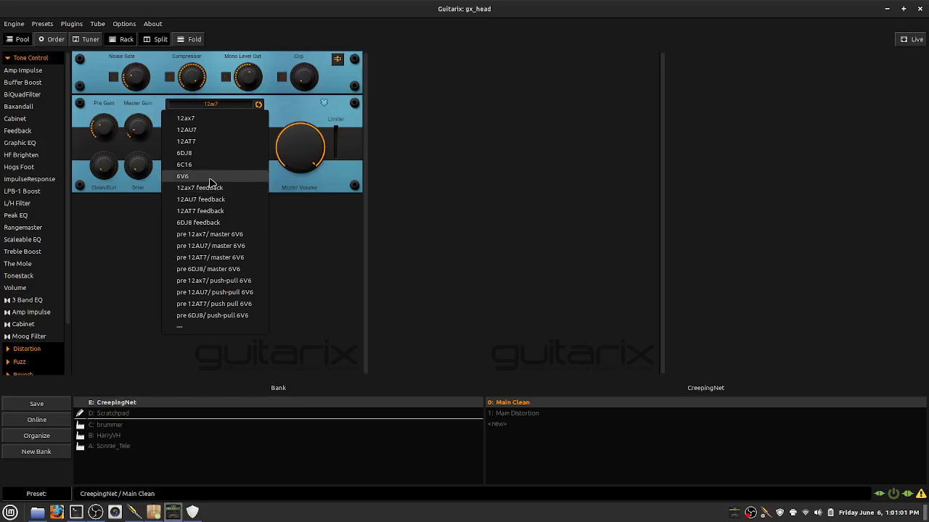
{"action": "left_click", "coordinate": [287, 103]}
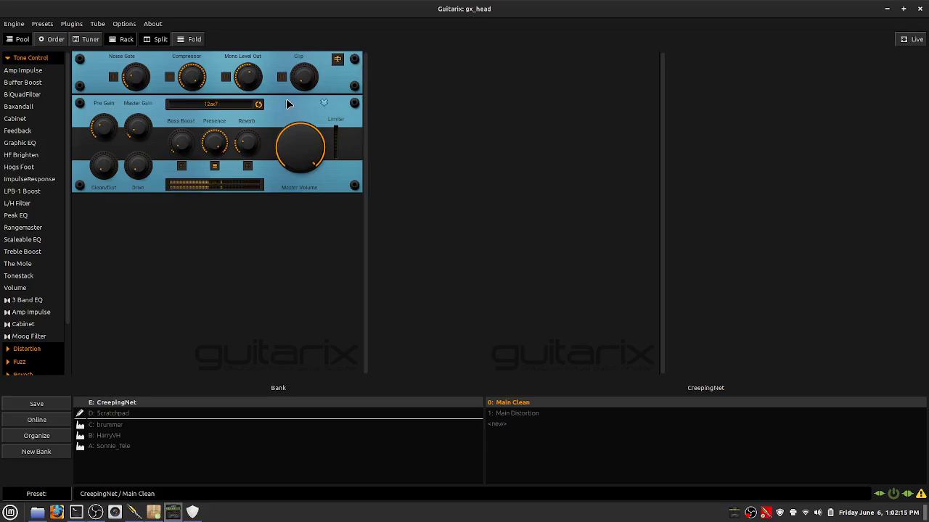
{"action": "left_click", "coordinate": [226, 107]}
{"action": "left_click", "coordinate": [225, 106]}
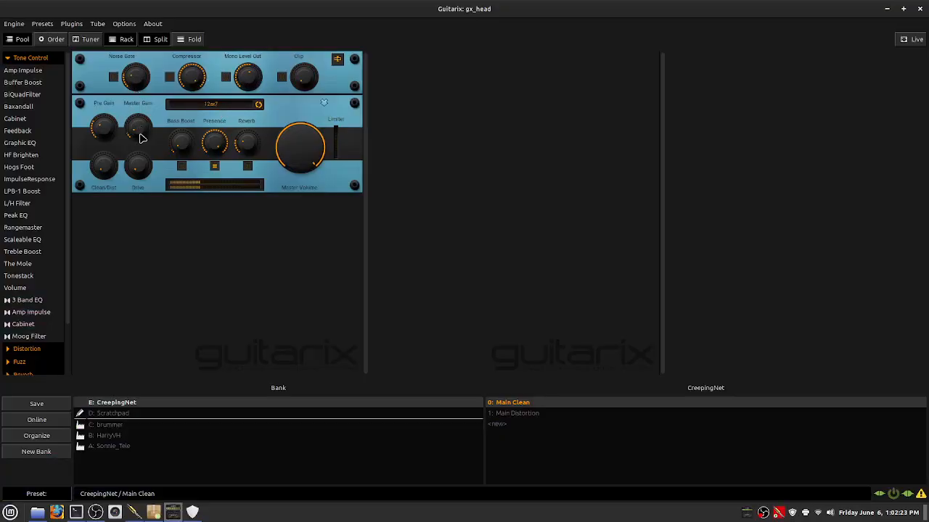
- Adjust the amp section by raising Master Gain, enabling Reverb and lowering Master Volume
{"action": "left_click_drag", "start_coordinate": [142, 137], "coordinate": [135, 100]}
{"action": "left_click", "coordinate": [247, 166]}
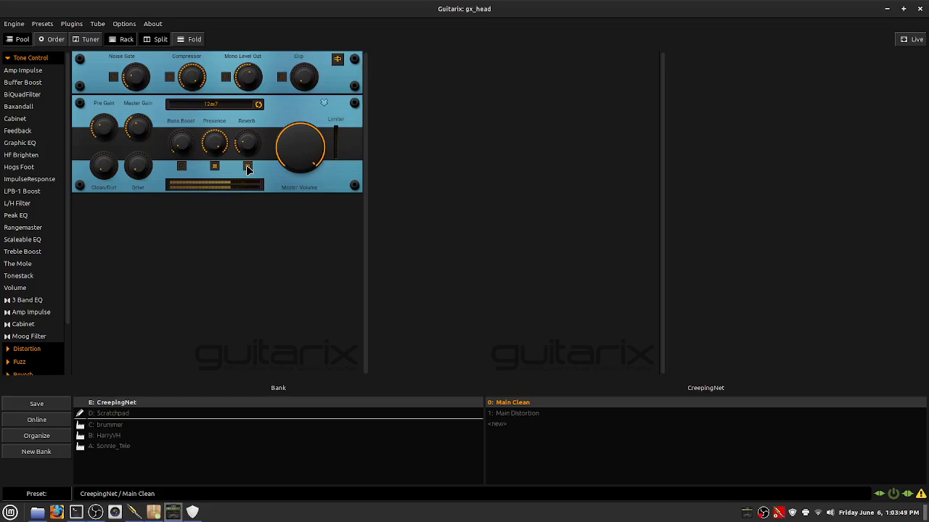
{"action": "scroll", "coordinate": [300, 142], "scroll_direction": "down", "scroll_amount": 2}
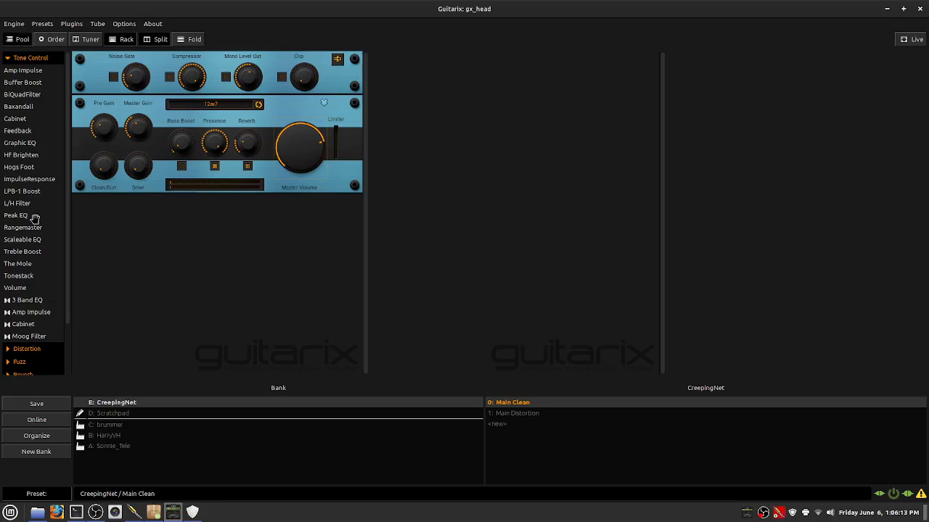
- Browse the effects available in the Modulation, Tone Control, Distortion and Fuzz categories of the plugin pool
{"action": "scroll", "coordinate": [12, 297], "scroll_direction": "down", "scroll_amount": 3}
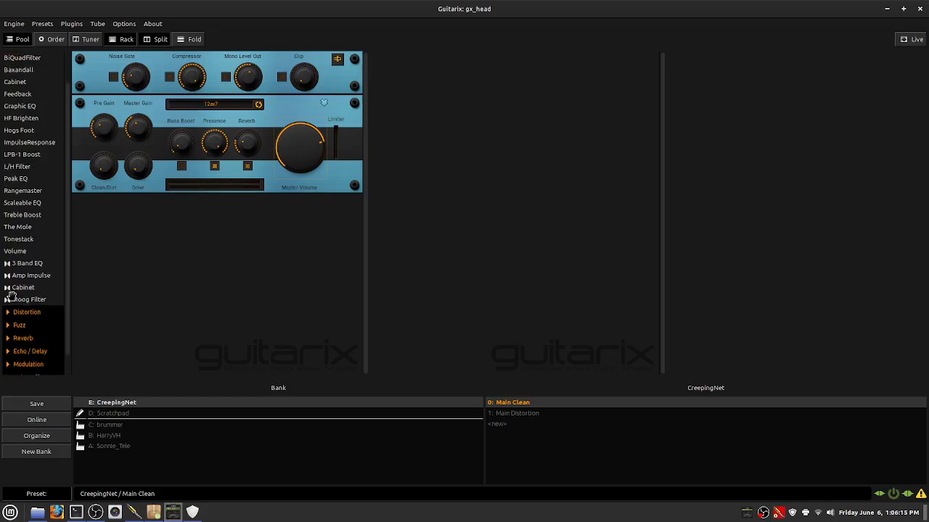
{"action": "left_click", "coordinate": [29, 344]}
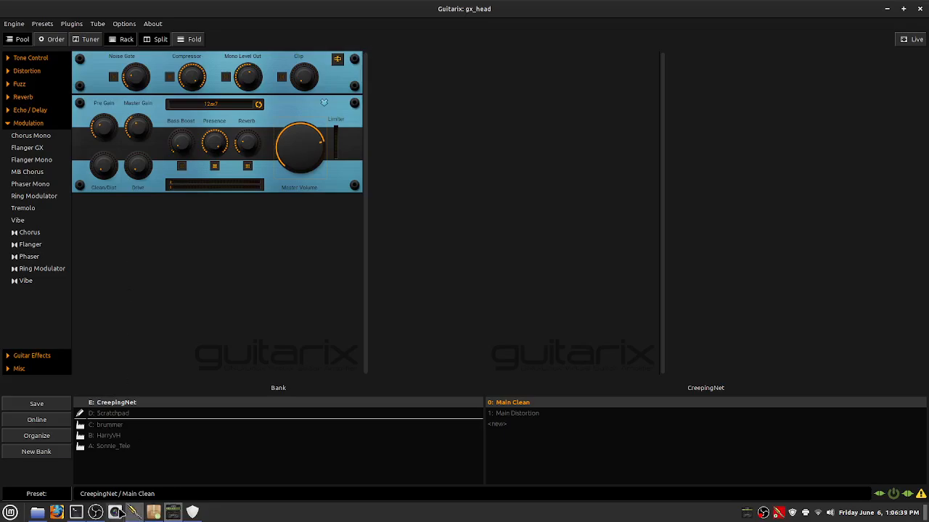
{"action": "mouse_move", "coordinate": [96, 512]}
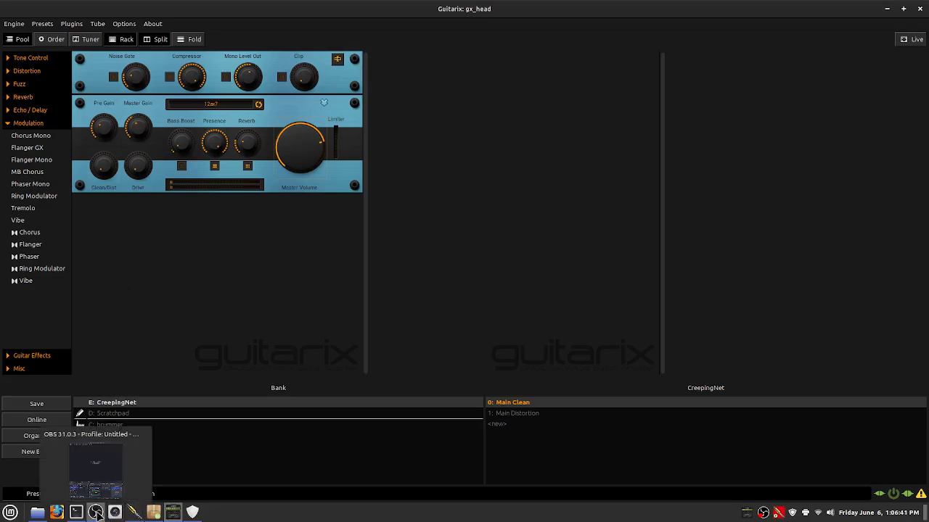
{"action": "left_click", "coordinate": [98, 493]}
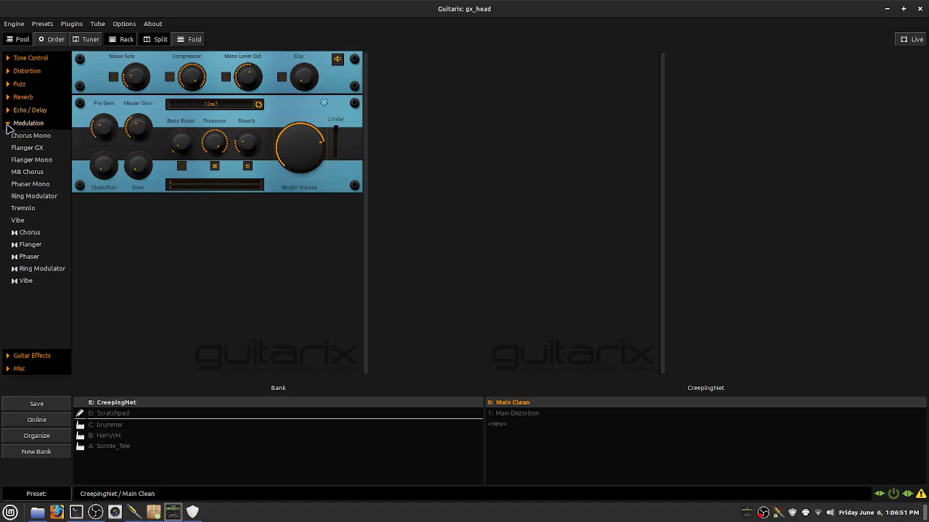
{"action": "left_click", "coordinate": [8, 58]}
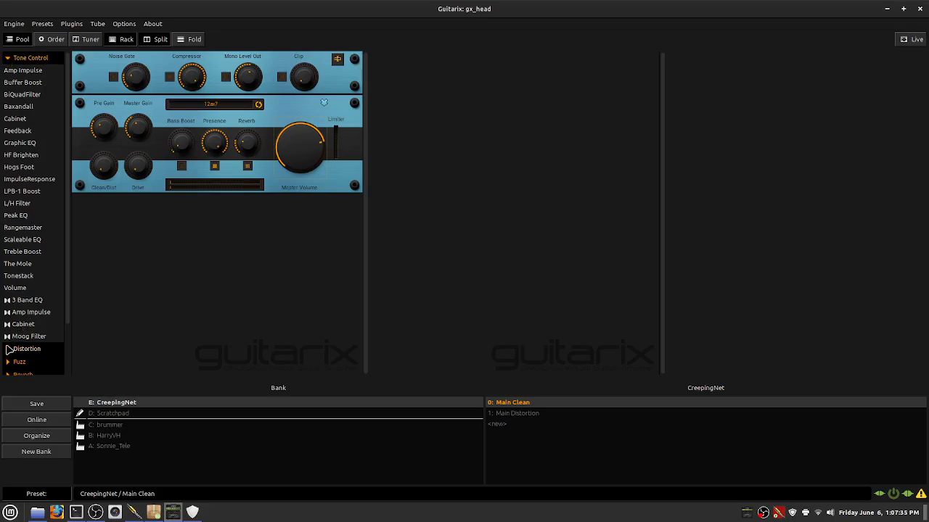
{"action": "left_click", "coordinate": [9, 349]}
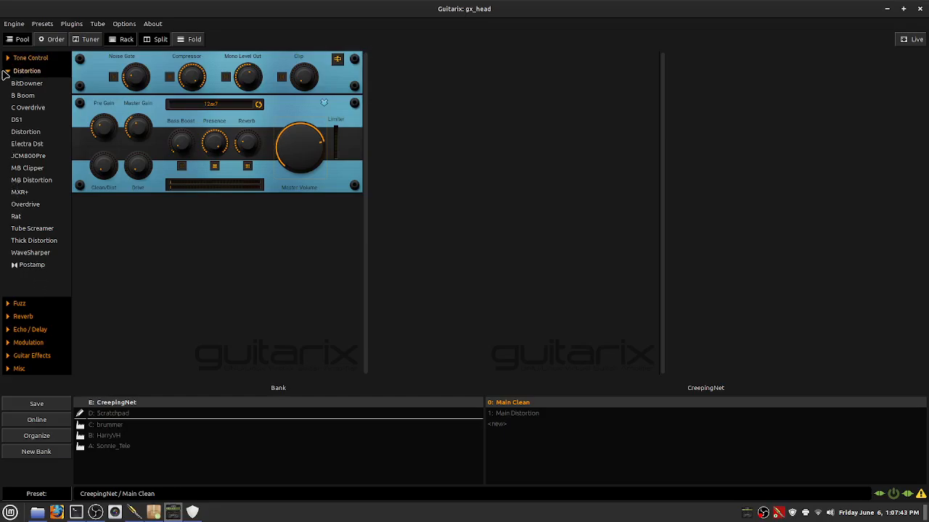
{"action": "left_click", "coordinate": [7, 304]}
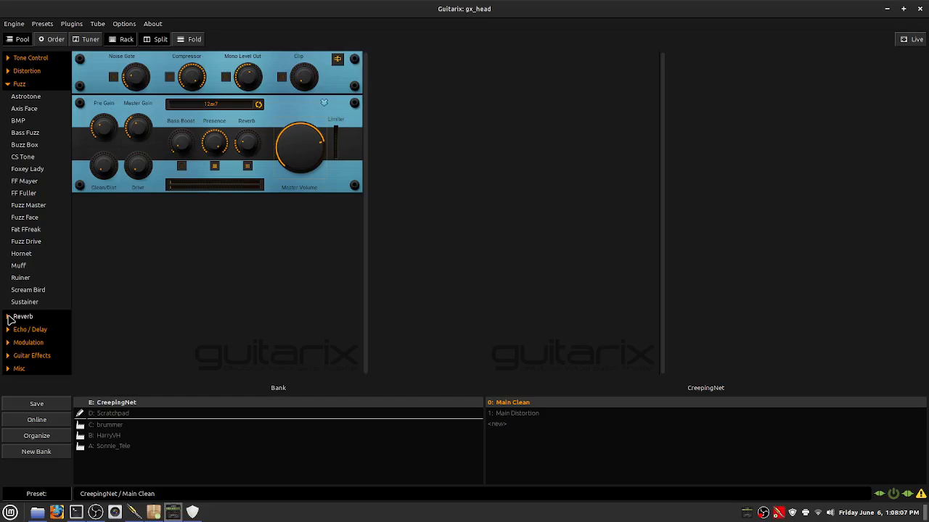
- Add the stereo Plate Reverb and the mono Digi Delay effects to the rack
{"action": "left_click", "coordinate": [8, 317]}
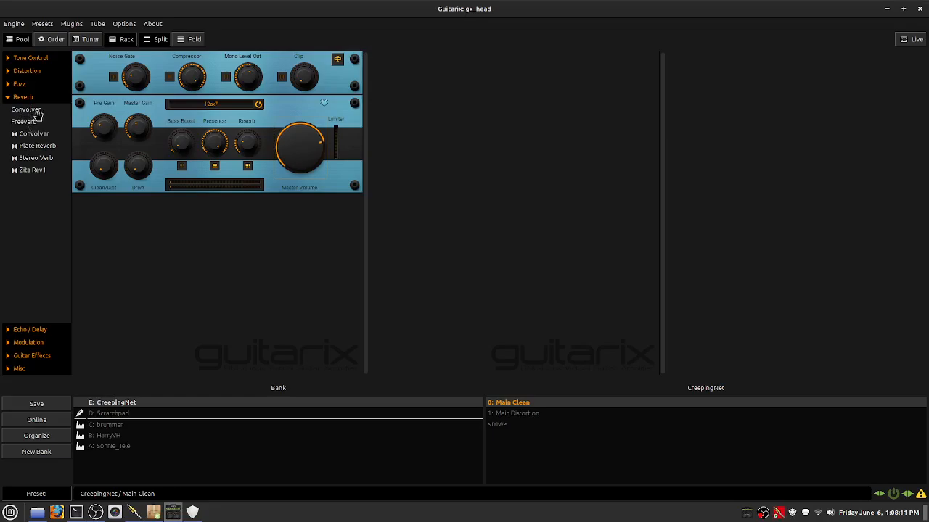
{"action": "double_click", "coordinate": [14, 146]}
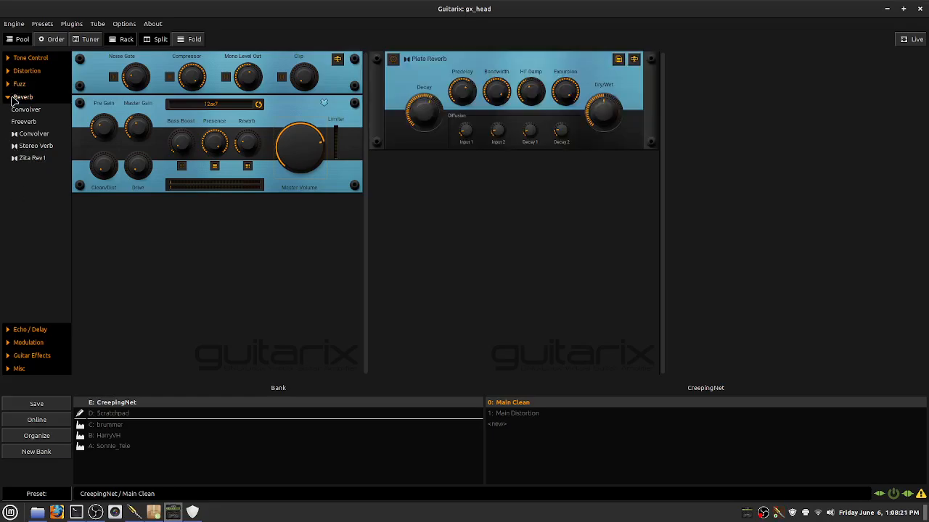
{"action": "left_click", "coordinate": [10, 331]}
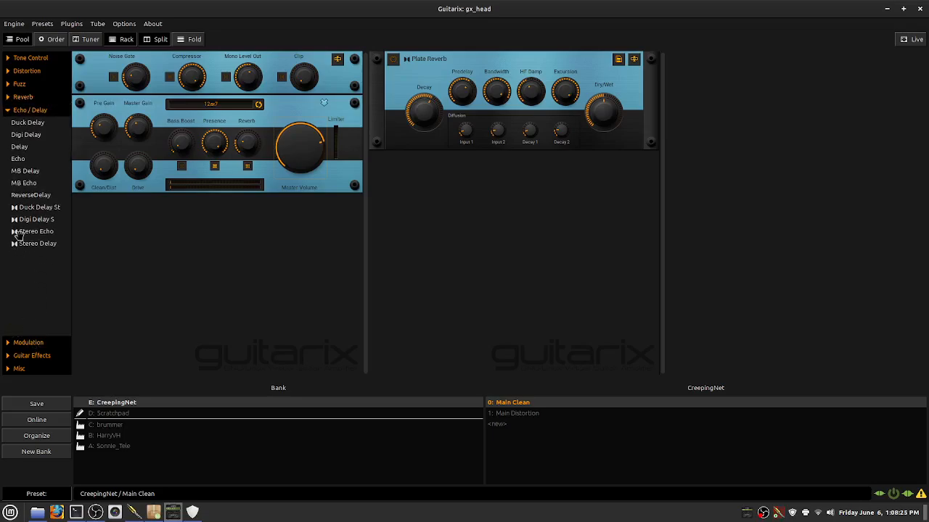
{"action": "double_click", "coordinate": [36, 134]}
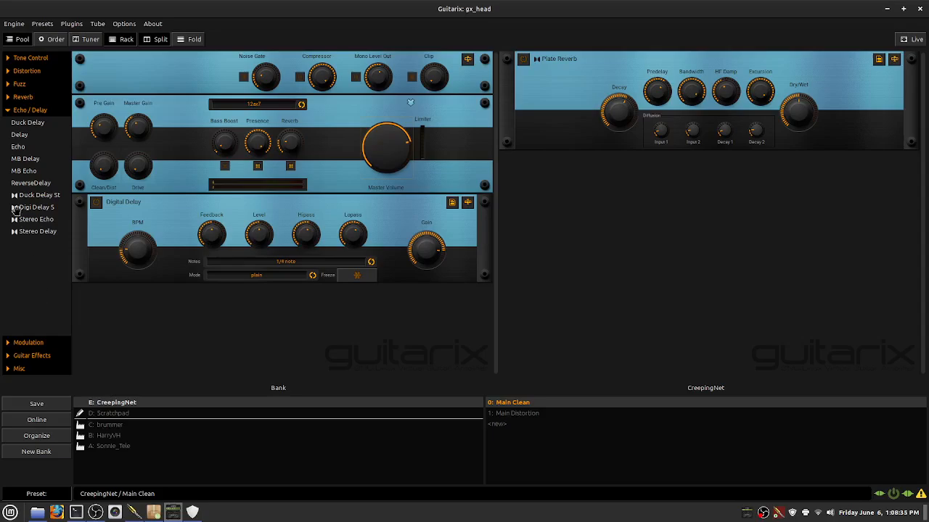
- Add the stereo Chorus from the Modulation effects to the rack and switch it on
{"action": "left_click", "coordinate": [10, 343]}
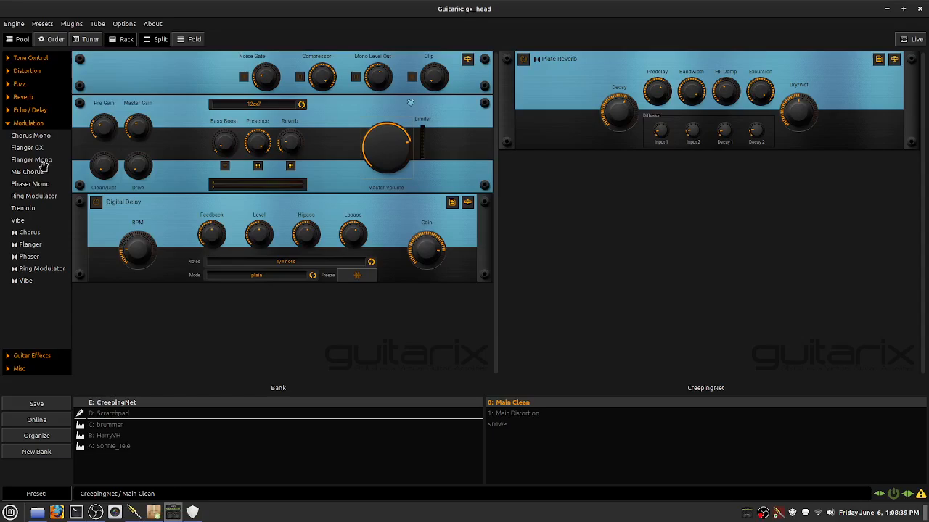
{"action": "left_click_drag", "start_coordinate": [29, 234], "coordinate": [351, 285]}
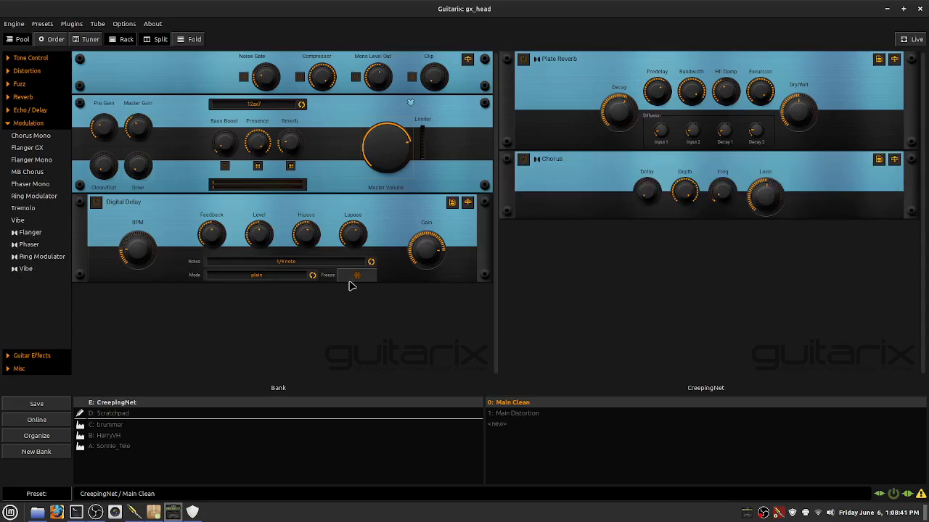
{"action": "left_click", "coordinate": [522, 160]}
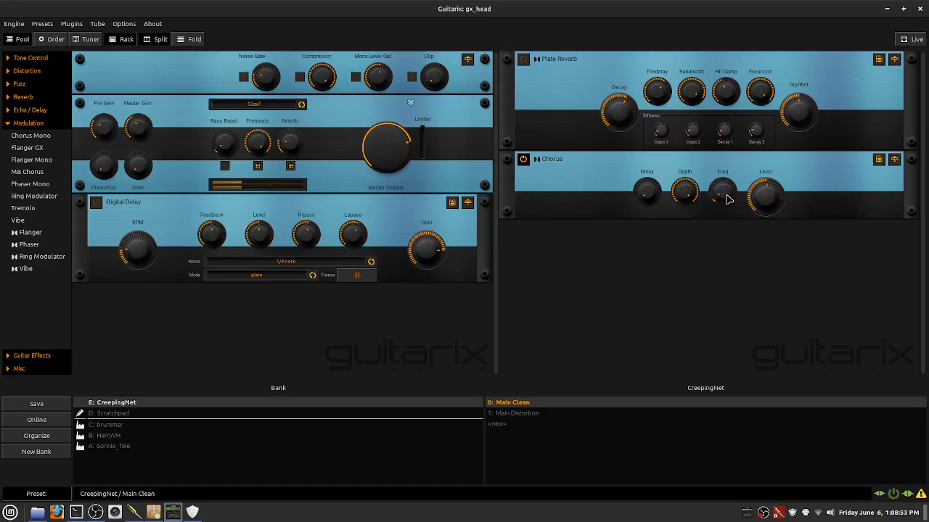
- Adjust the Level, Freq and Delay controls of the Chorus effect
{"action": "left_click_drag", "start_coordinate": [767, 200], "coordinate": [761, 158]}
{"action": "left_click_drag", "start_coordinate": [724, 198], "coordinate": [729, 171]}
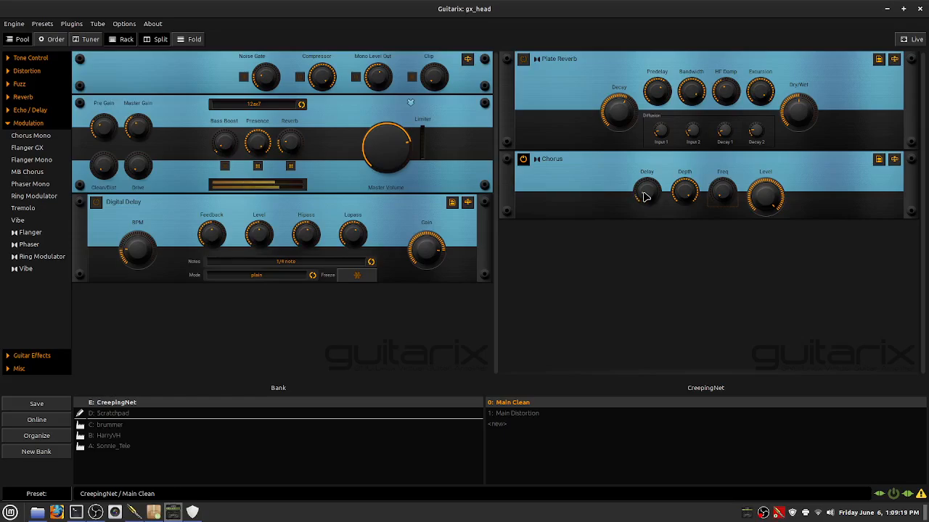
{"action": "left_click_drag", "start_coordinate": [644, 192], "coordinate": [642, 26]}
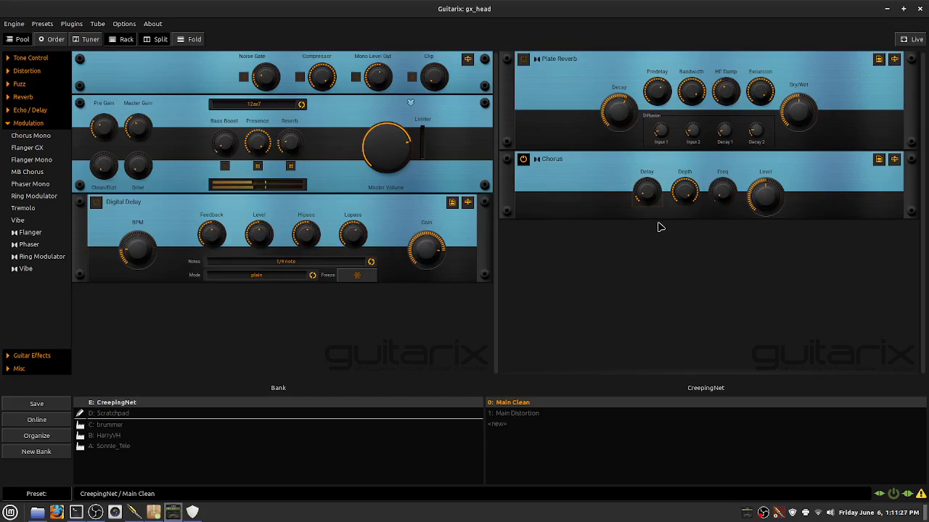
- Switch on the Digital Delay and set its Notes value to 1/16 note
{"action": "left_click", "coordinate": [96, 201]}
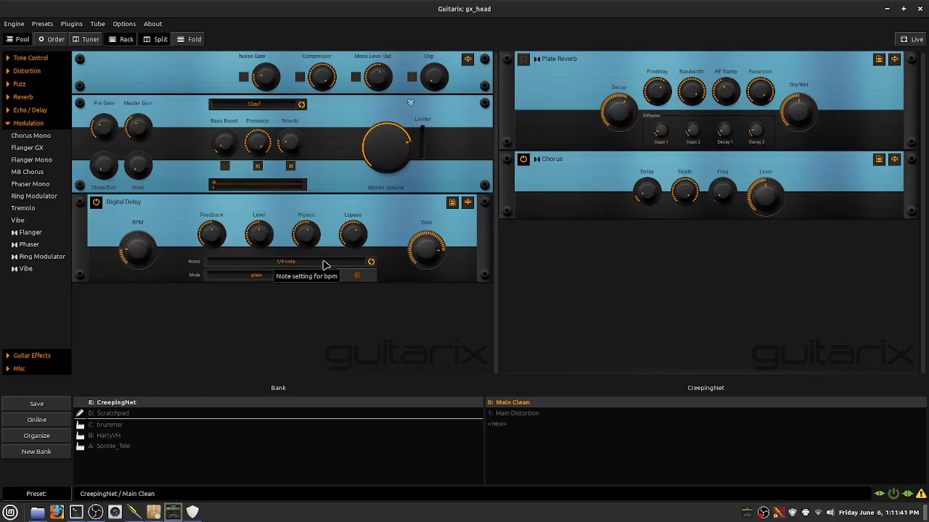
{"action": "scroll", "coordinate": [324, 265], "scroll_direction": "down", "scroll_amount": 2}
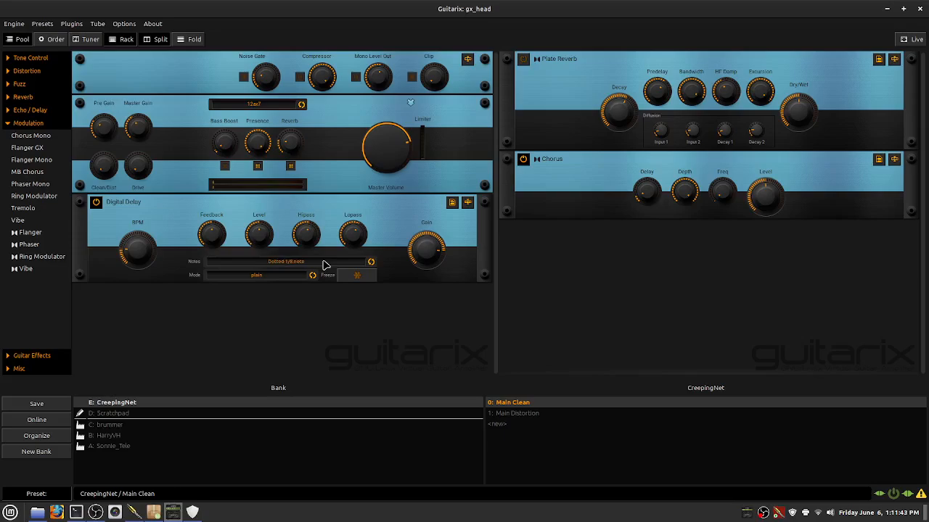
{"action": "scroll", "coordinate": [325, 265], "scroll_direction": "down", "scroll_amount": 1}
{"action": "scroll", "coordinate": [372, 265], "scroll_direction": "down", "scroll_amount": 1}
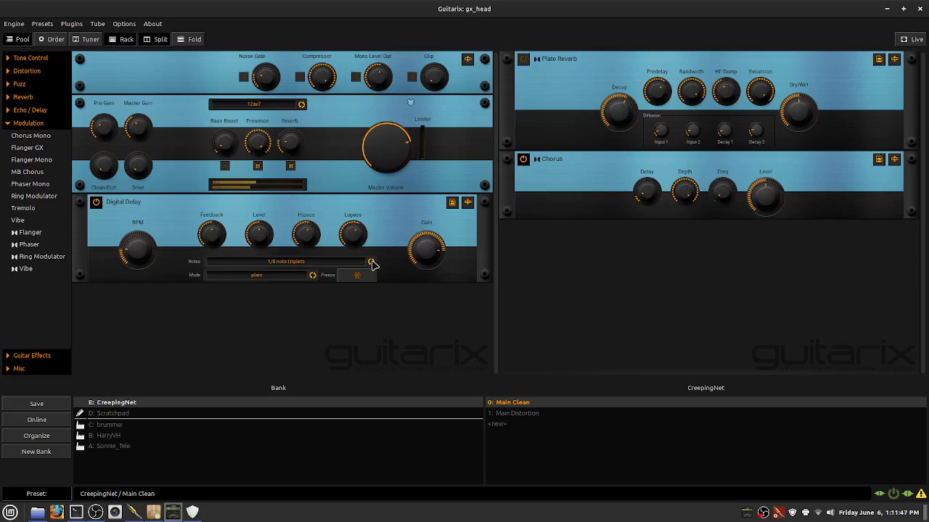
{"action": "scroll", "coordinate": [372, 265], "scroll_direction": "down", "scroll_amount": 1}
{"action": "scroll", "coordinate": [372, 265], "scroll_direction": "down", "scroll_amount": 1}
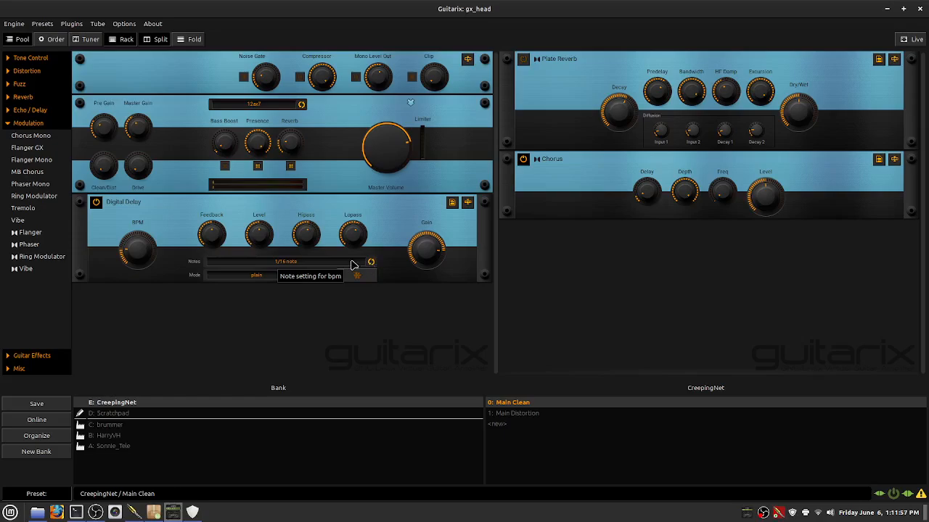
- Try the Digital Delay's tape mode and Freeze switch, then return to plain mode with Freeze off
{"action": "scroll", "coordinate": [297, 277], "scroll_direction": "down", "scroll_amount": 1}
{"action": "scroll", "coordinate": [313, 278], "scroll_direction": "down", "scroll_amount": 1}
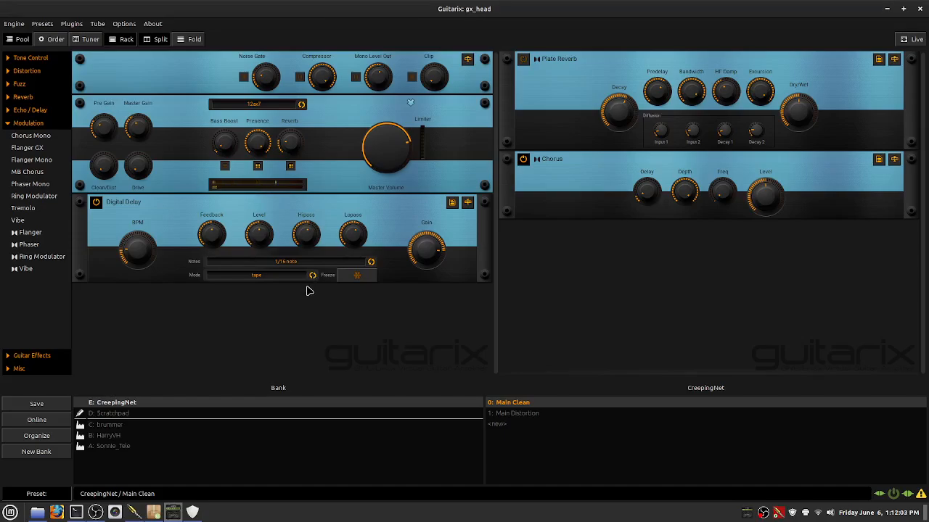
{"action": "scroll", "coordinate": [313, 279], "scroll_direction": "down", "scroll_amount": 1}
{"action": "scroll", "coordinate": [313, 279], "scroll_direction": "down", "scroll_amount": 1}
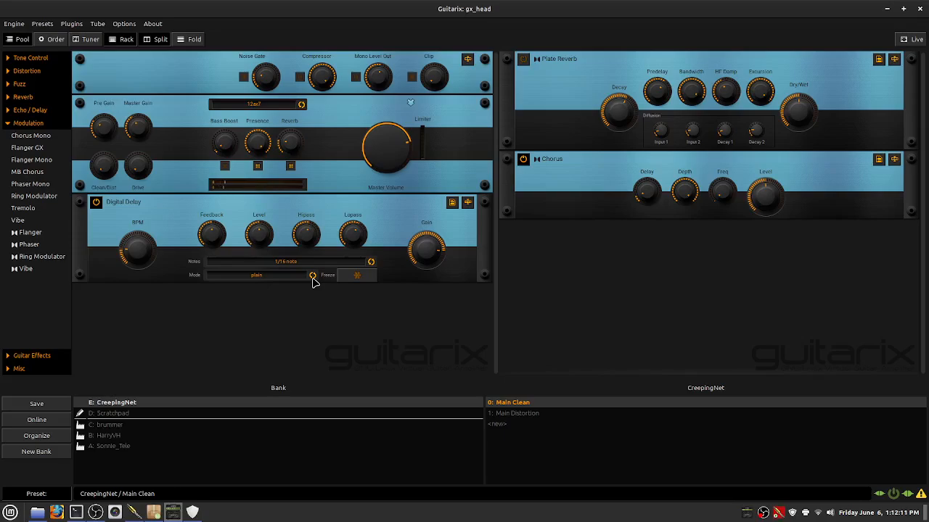
{"action": "left_click", "coordinate": [357, 277]}
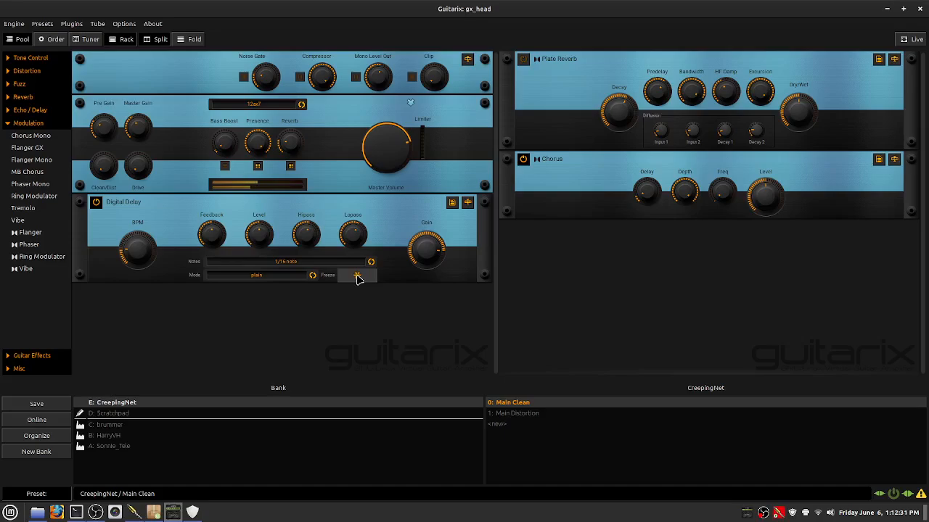
{"action": "left_click", "coordinate": [357, 277]}
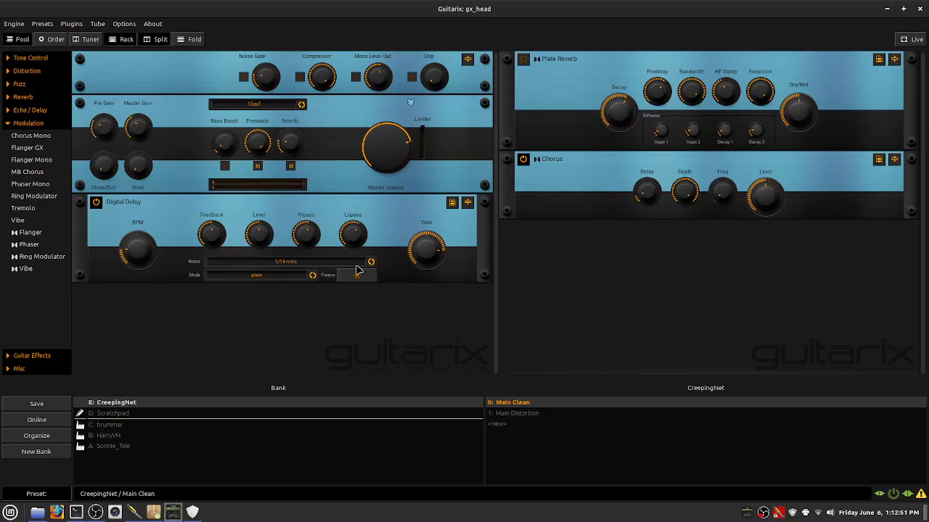
- Cycle through the Digital Delay's other note lengths and set Notes to 1/4 note triplets
{"action": "scroll", "coordinate": [338, 264], "scroll_direction": "down", "scroll_amount": 1}
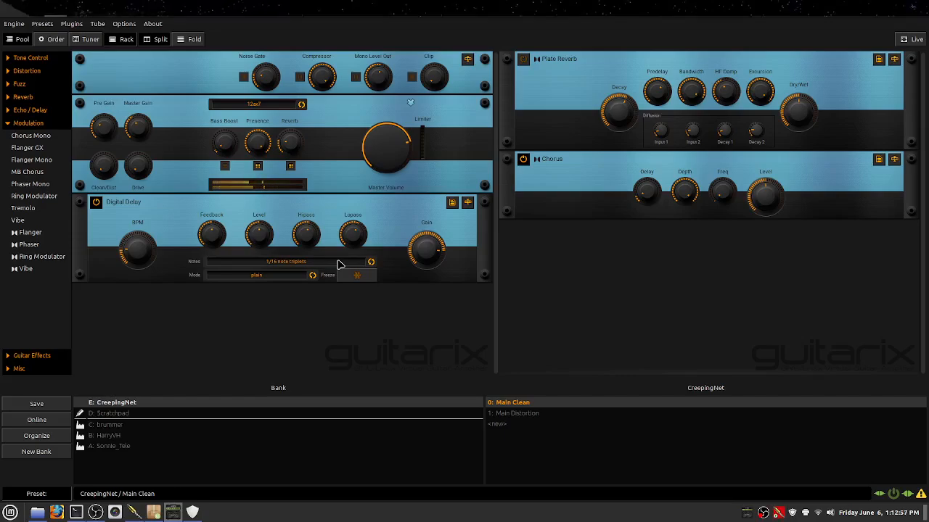
{"action": "scroll", "coordinate": [338, 264], "scroll_direction": "down", "scroll_amount": 1}
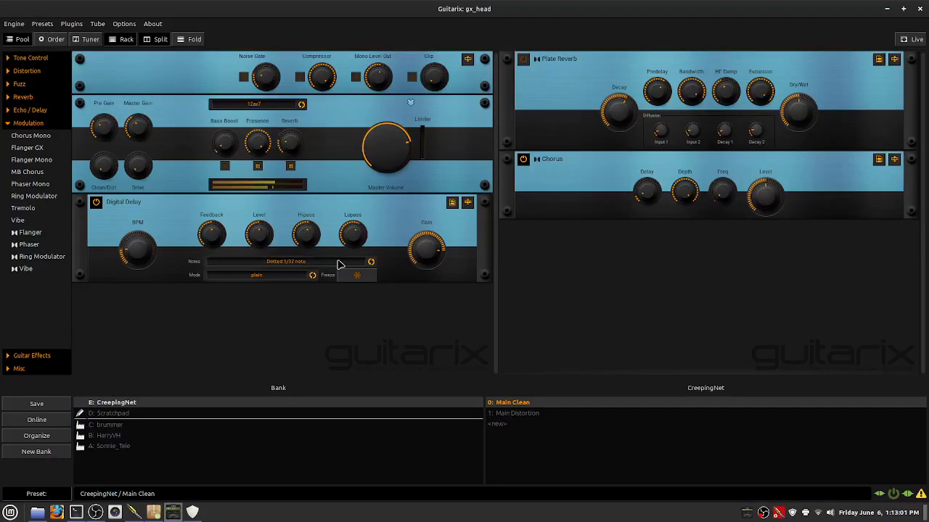
{"action": "scroll", "coordinate": [338, 264], "scroll_direction": "down", "scroll_amount": 1}
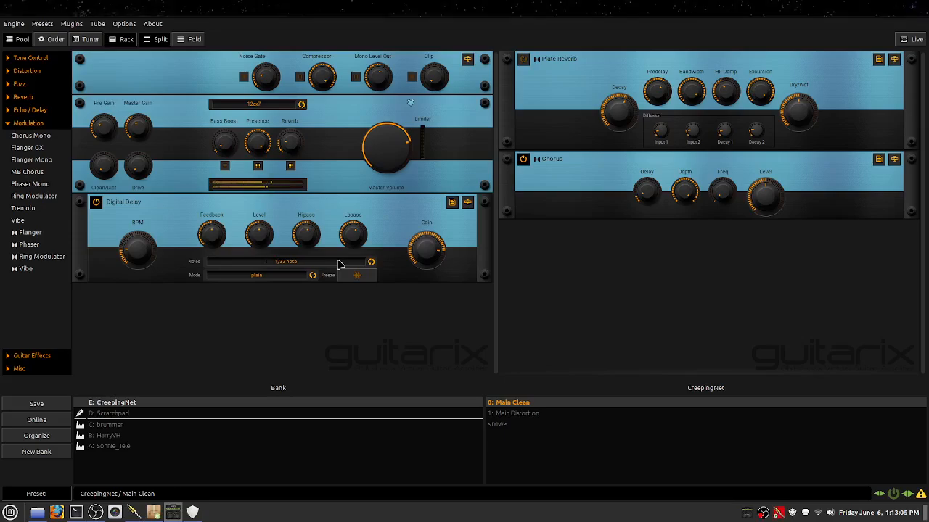
{"action": "scroll", "coordinate": [338, 264], "scroll_direction": "down", "scroll_amount": 1}
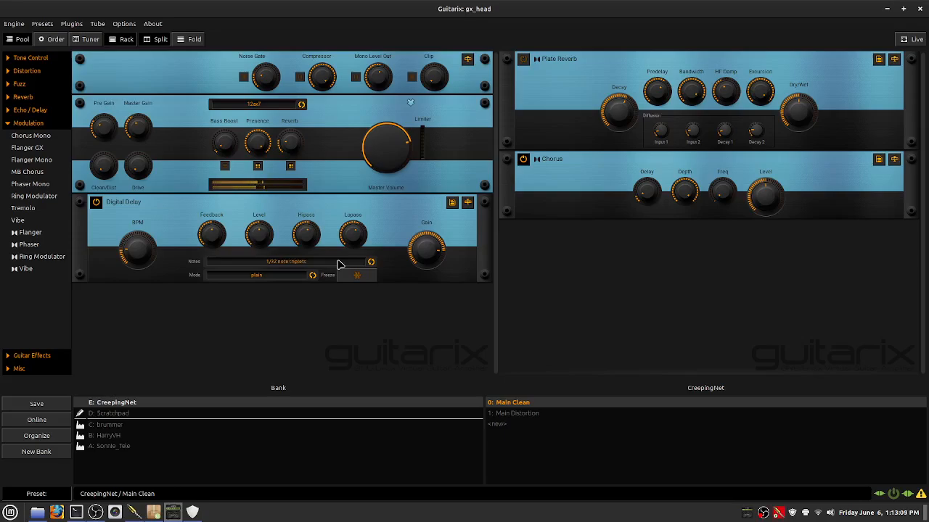
{"action": "scroll", "coordinate": [338, 264], "scroll_direction": "down", "scroll_amount": 1}
{"action": "scroll", "coordinate": [338, 265], "scroll_direction": "down", "scroll_amount": 1}
{"action": "scroll", "coordinate": [338, 264], "scroll_direction": "down", "scroll_amount": 2}
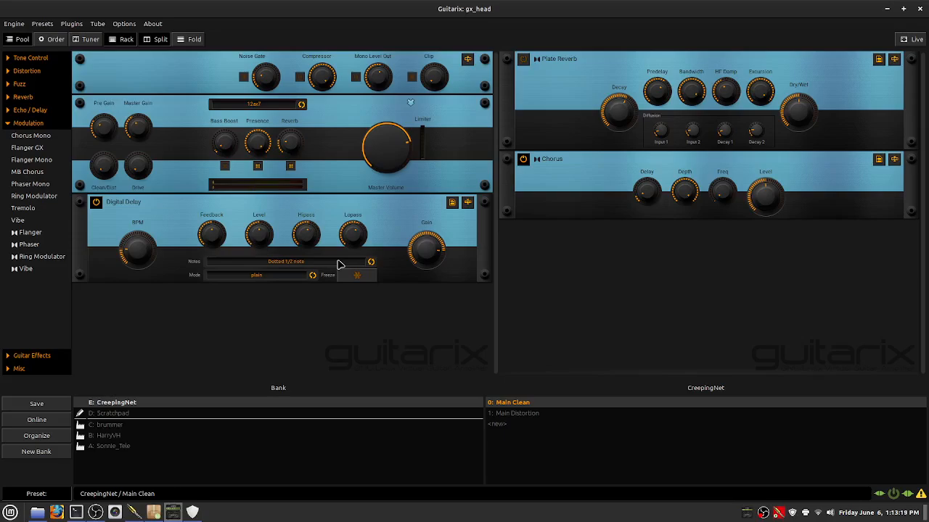
{"action": "scroll", "coordinate": [338, 264], "scroll_direction": "down", "scroll_amount": 1}
{"action": "scroll", "coordinate": [338, 264], "scroll_direction": "down", "scroll_amount": 1}
{"action": "scroll", "coordinate": [338, 264], "scroll_direction": "down", "scroll_amount": 1}
{"action": "scroll", "coordinate": [339, 265], "scroll_direction": "up", "scroll_amount": 1}
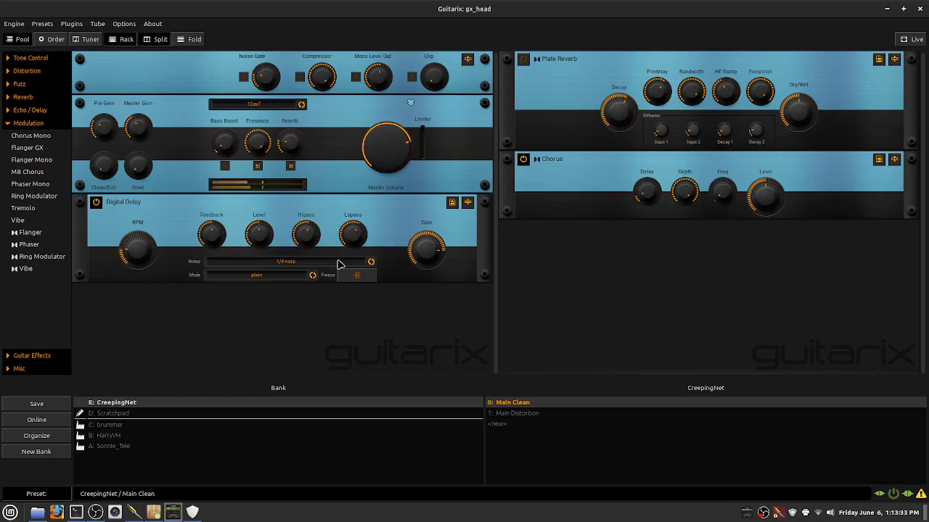
{"action": "scroll", "coordinate": [339, 264], "scroll_direction": "up", "scroll_amount": 1}
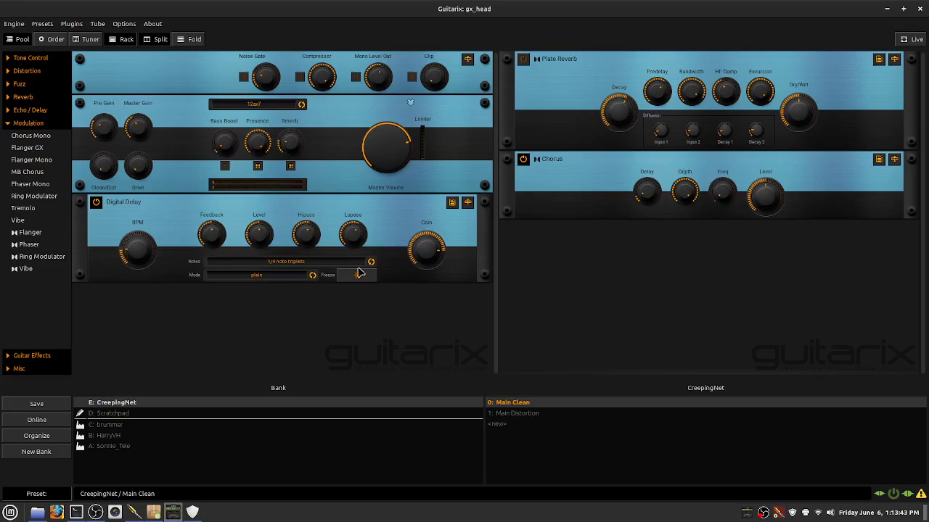
- Lower the Digital Delay's Gain and adjust its BPM
{"action": "left_click_drag", "start_coordinate": [426, 254], "coordinate": [425, 287]}
{"action": "left_click", "coordinate": [361, 272]}
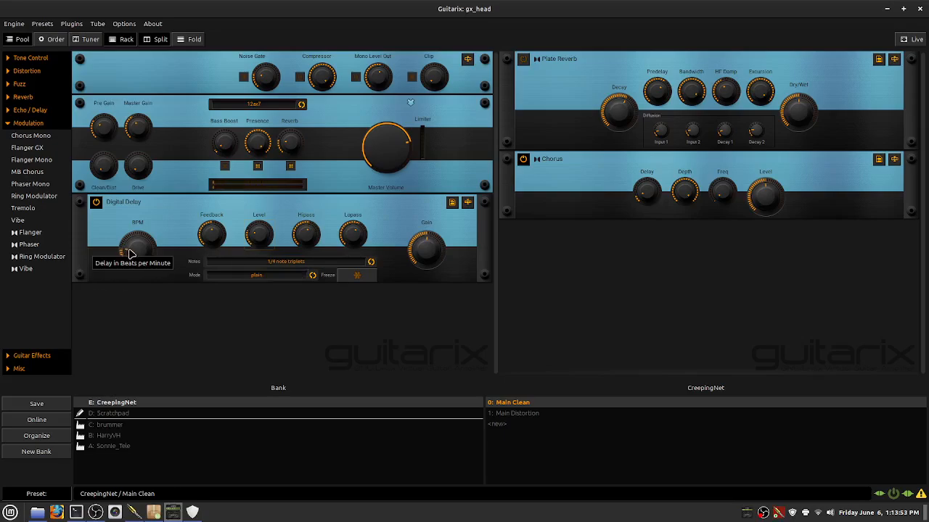
{"action": "left_click_drag", "start_coordinate": [129, 251], "coordinate": [130, 242]}
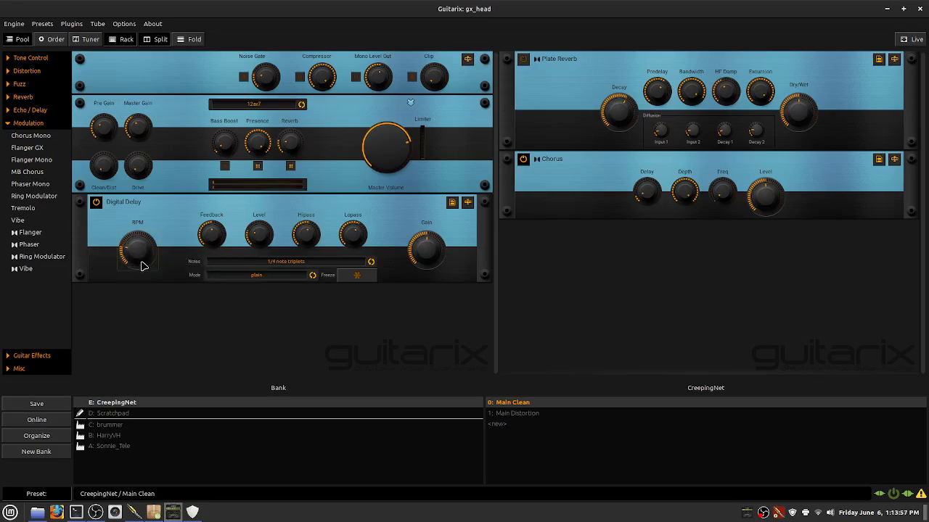
{"action": "left_click_drag", "start_coordinate": [144, 251], "coordinate": [143, 268]}
- Switch on the Plate Reverb, adjust its Dry/Wet mix and raise its Diffuser controls
{"action": "left_click", "coordinate": [523, 60]}
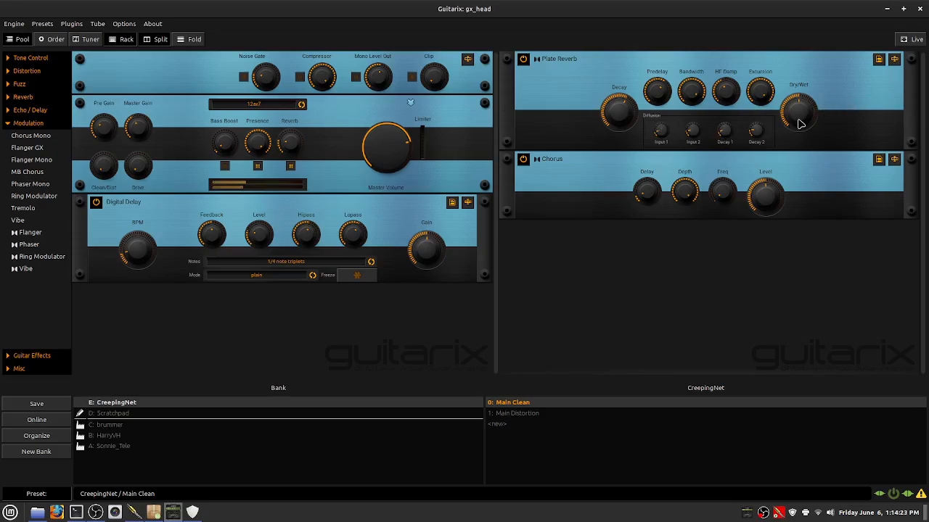
{"action": "left_click_drag", "start_coordinate": [799, 122], "coordinate": [799, 127]}
{"action": "left_click_drag", "start_coordinate": [689, 138], "coordinate": [690, 117]}
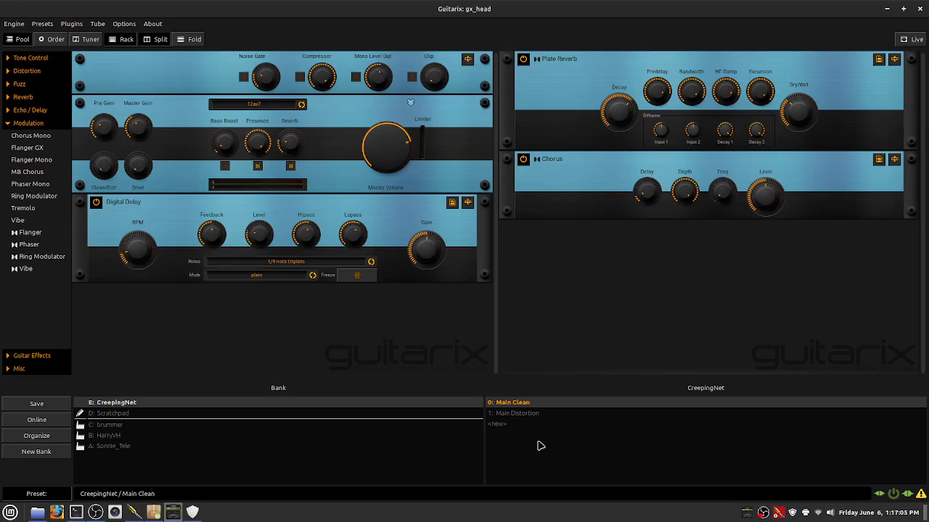
- Load the Main Distortion preset and turn off its Clip, Noise Gate and Compressor
{"action": "left_click", "coordinate": [544, 415]}
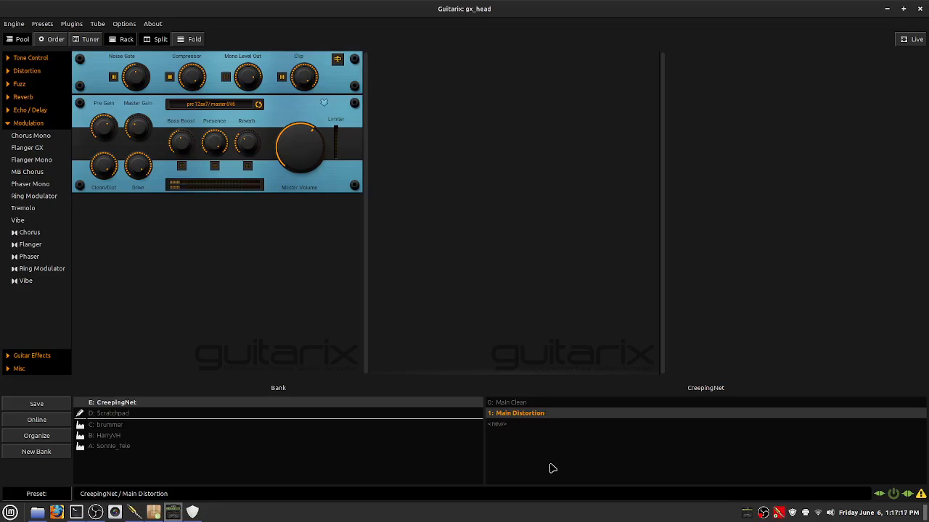
{"action": "left_click", "coordinate": [282, 78]}
{"action": "left_click", "coordinate": [114, 77]}
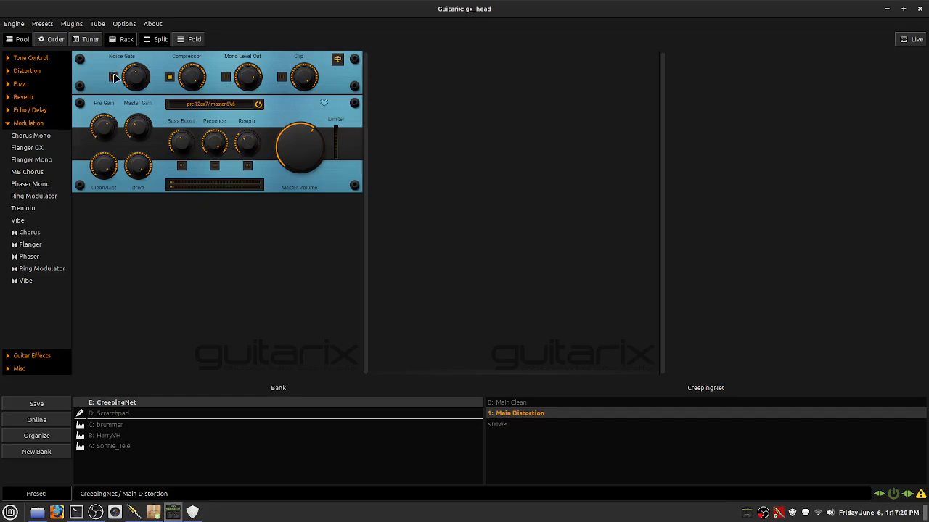
{"action": "left_click", "coordinate": [169, 77]}
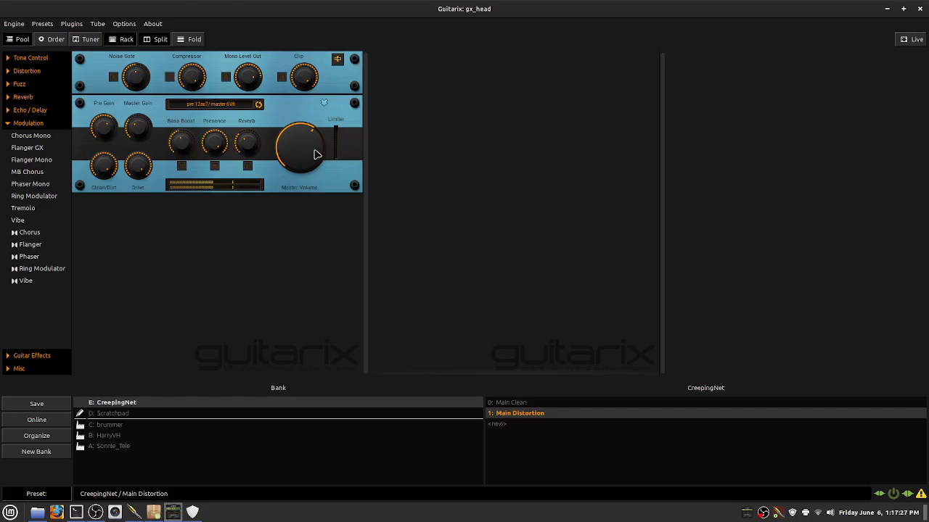
- Lower the Master Volume and set the amp's tube model to 12ax7
{"action": "left_click_drag", "start_coordinate": [307, 161], "coordinate": [303, 182]}
{"action": "left_click", "coordinate": [223, 108]}
{"action": "left_click", "coordinate": [227, 119]}
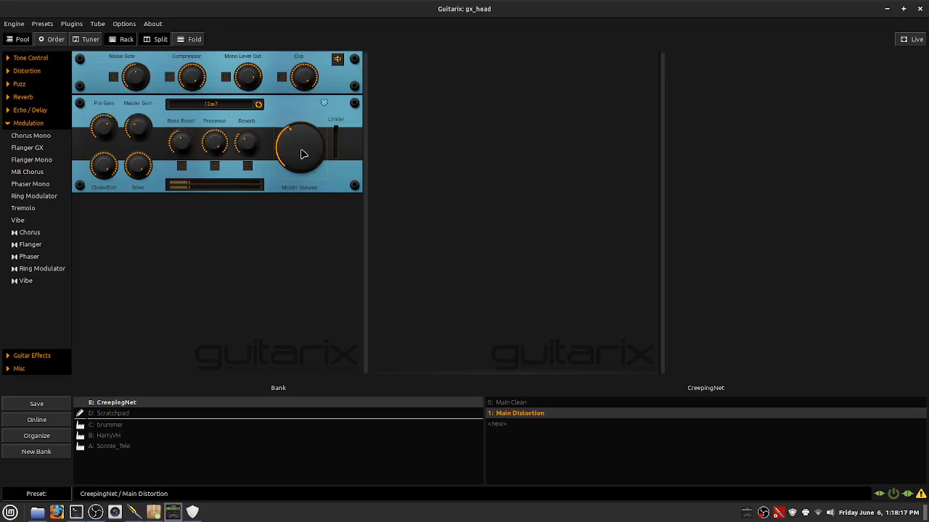
- Raise the Master Volume slightly and turn on the Noise Gate
{"action": "scroll", "coordinate": [303, 150], "scroll_direction": "up", "scroll_amount": 2}
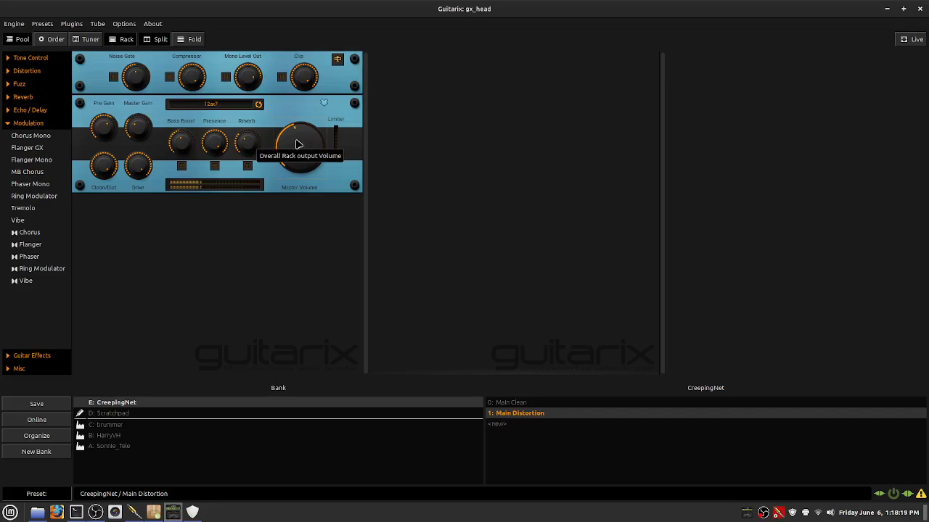
{"action": "left_click_drag", "start_coordinate": [299, 144], "coordinate": [299, 143]}
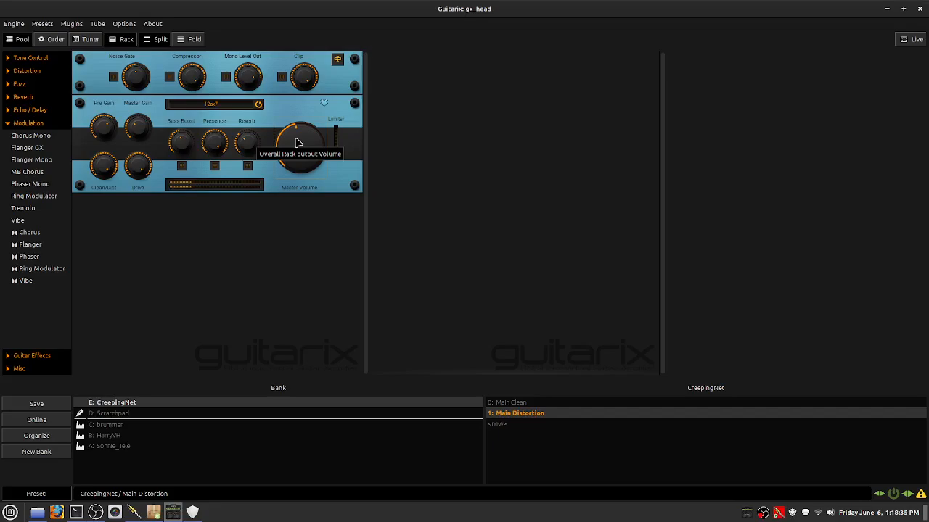
{"action": "left_click", "coordinate": [113, 79]}
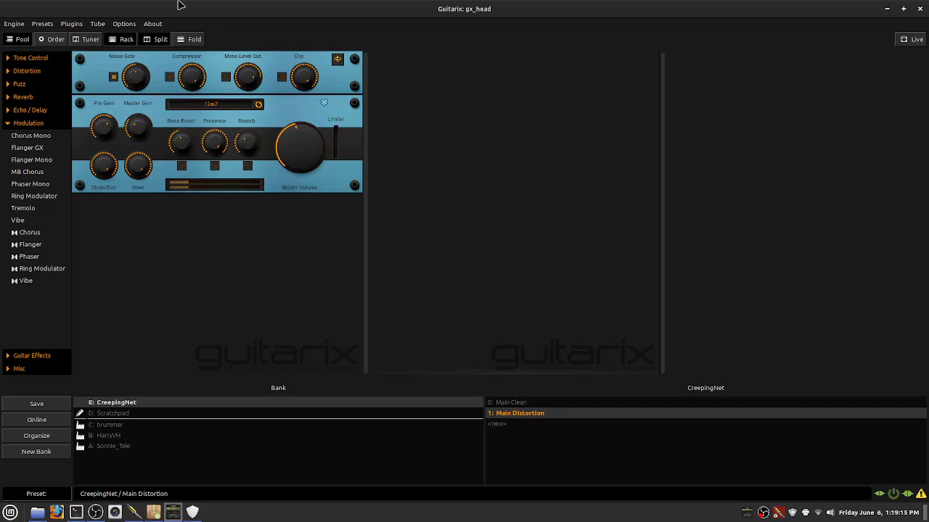
- Try out the amp's tube models, choose pre 12ax7/master 6V6 and reduce the Master Volume to suit
{"action": "left_click", "coordinate": [211, 108]}
{"action": "scroll", "coordinate": [225, 109], "scroll_direction": "down", "scroll_amount": 1}
{"action": "scroll", "coordinate": [227, 109], "scroll_direction": "down", "scroll_amount": 1}
{"action": "scroll", "coordinate": [227, 109], "scroll_direction": "down", "scroll_amount": 1}
{"action": "scroll", "coordinate": [227, 109], "scroll_direction": "down", "scroll_amount": 1}
{"action": "scroll", "coordinate": [226, 109], "scroll_direction": "down", "scroll_amount": 1}
{"action": "scroll", "coordinate": [226, 108], "scroll_direction": "down", "scroll_amount": 1}
{"action": "scroll", "coordinate": [226, 108], "scroll_direction": "down", "scroll_amount": 2}
{"action": "scroll", "coordinate": [311, 145], "scroll_direction": "down", "scroll_amount": 5}
{"action": "scroll", "coordinate": [305, 159], "scroll_direction": "down", "scroll_amount": 2}
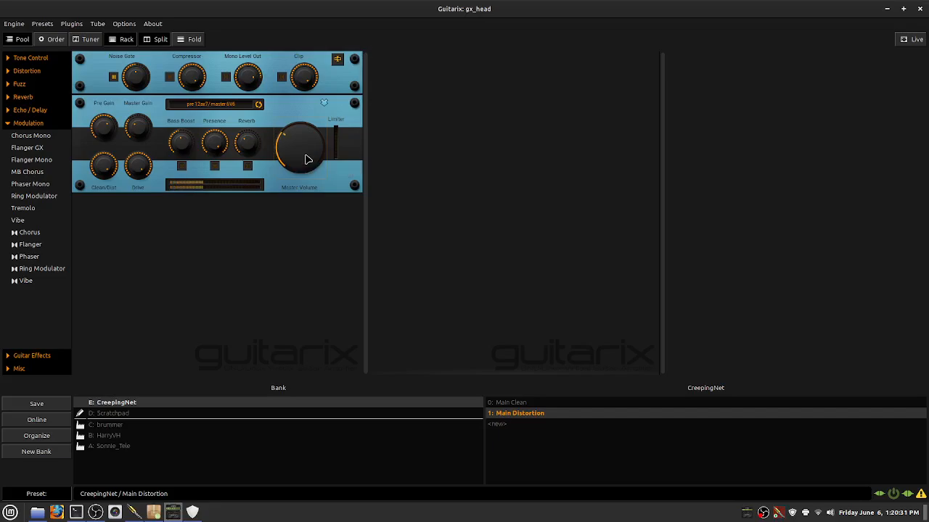
{"action": "scroll", "coordinate": [305, 155], "scroll_direction": "up", "scroll_amount": 1}
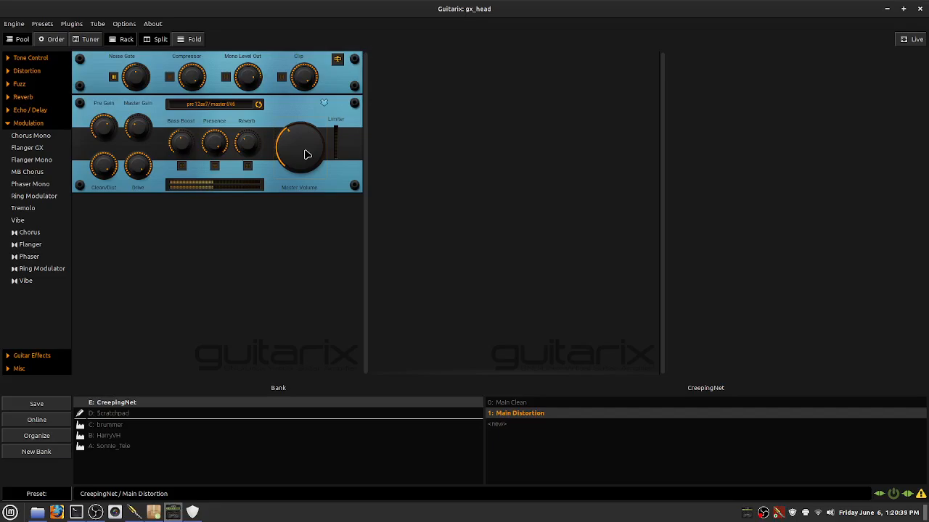
- Toggle the Compressor on and off, sweep Clean/Dist from minimum back to maximum, and turn Drive down to minimum
{"action": "left_click", "coordinate": [171, 80]}
{"action": "left_click", "coordinate": [170, 78]}
{"action": "left_click_drag", "start_coordinate": [101, 157], "coordinate": [95, 251]}
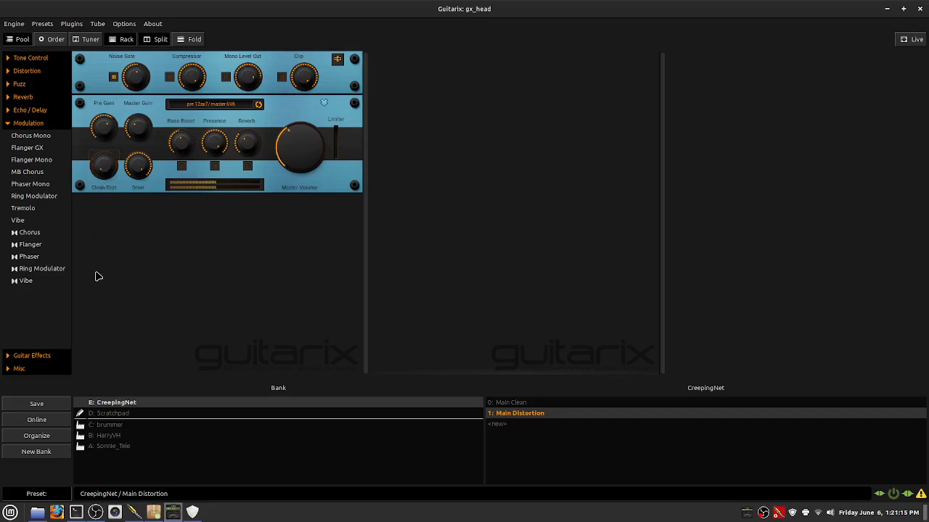
{"action": "left_click_drag", "start_coordinate": [104, 170], "coordinate": [99, 5]}
{"action": "left_click_drag", "start_coordinate": [137, 166], "coordinate": [150, 361]}
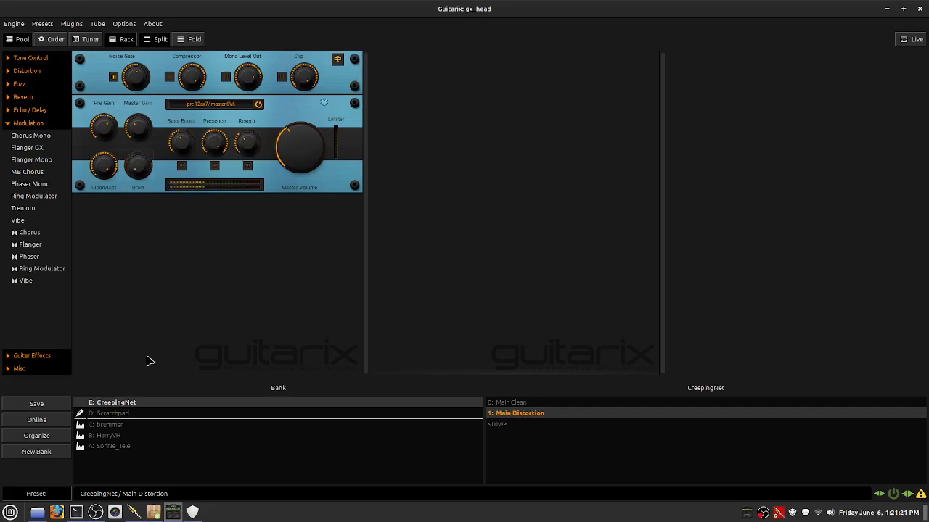
- Turn Drive up to maximum and switch on the amp's Presence and Reverb
{"action": "left_click_drag", "start_coordinate": [140, 180], "coordinate": [109, 7]}
{"action": "left_click", "coordinate": [214, 166]}
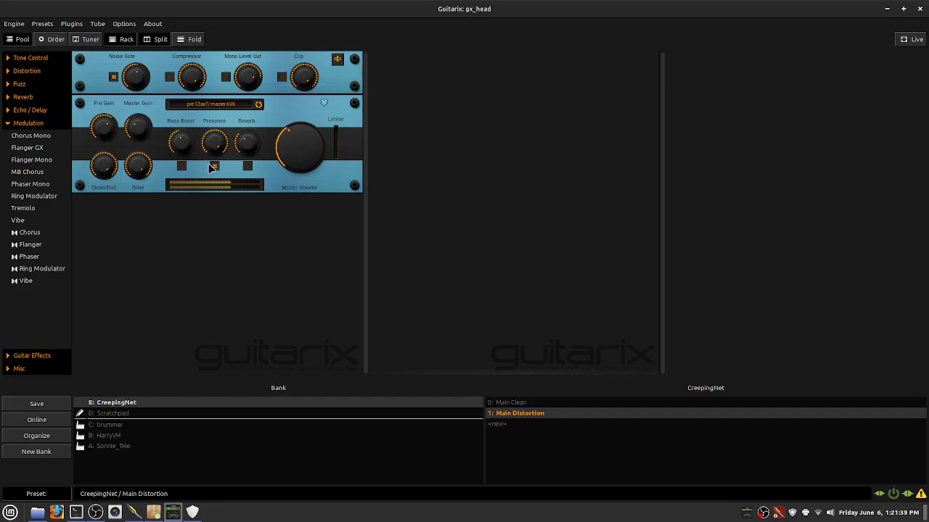
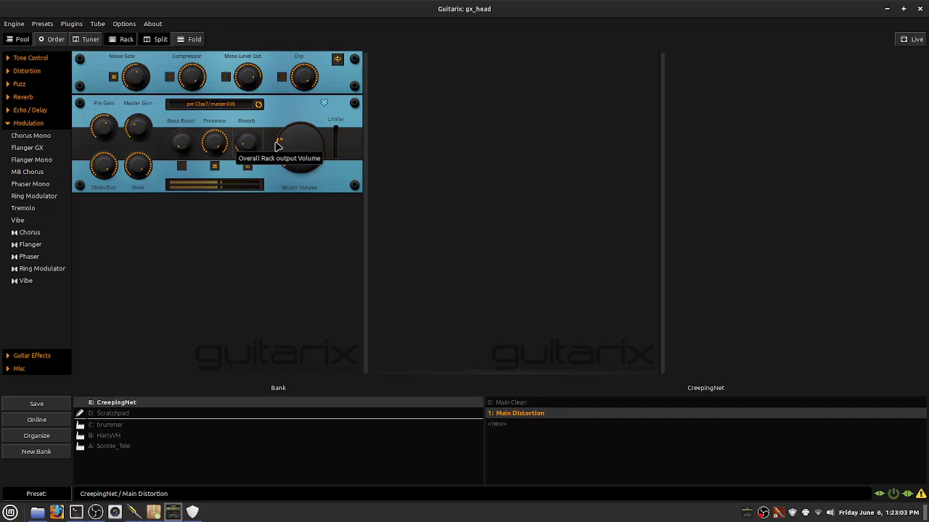
{"action": "left_click", "coordinate": [247, 166]}
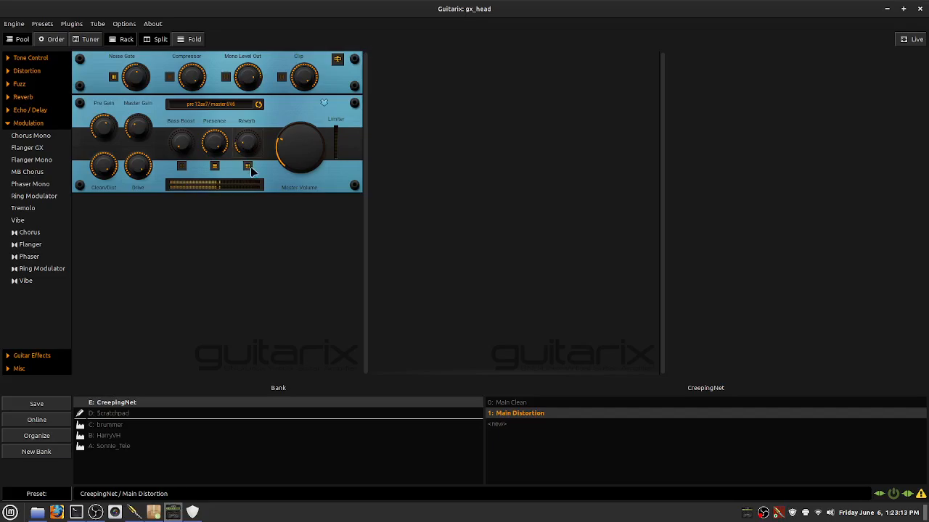
{"action": "left_click", "coordinate": [251, 169]}
{"action": "left_click", "coordinate": [249, 168]}
- Add the mono Amp Impulse effect from the Tone Control category, switch it on and step its model to Boutique Style
{"action": "left_click", "coordinate": [8, 58]}
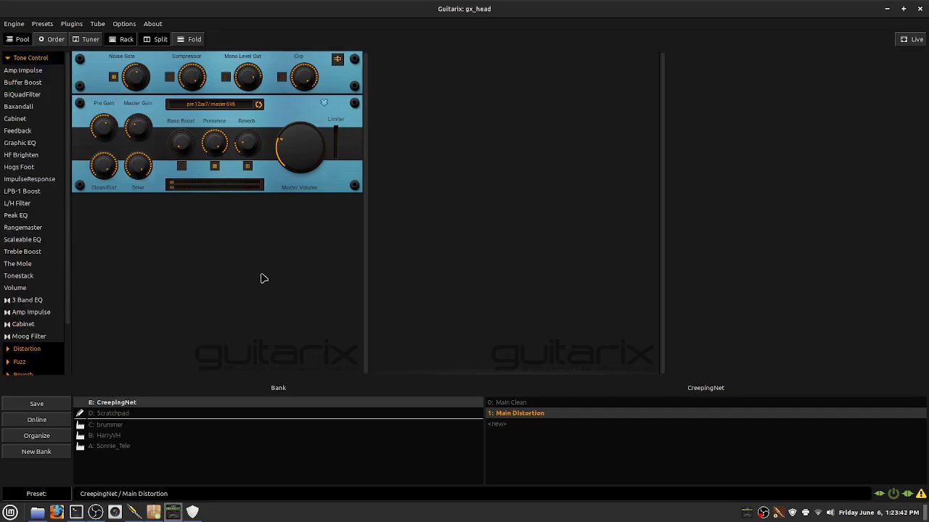
{"action": "double_click", "coordinate": [32, 72]}
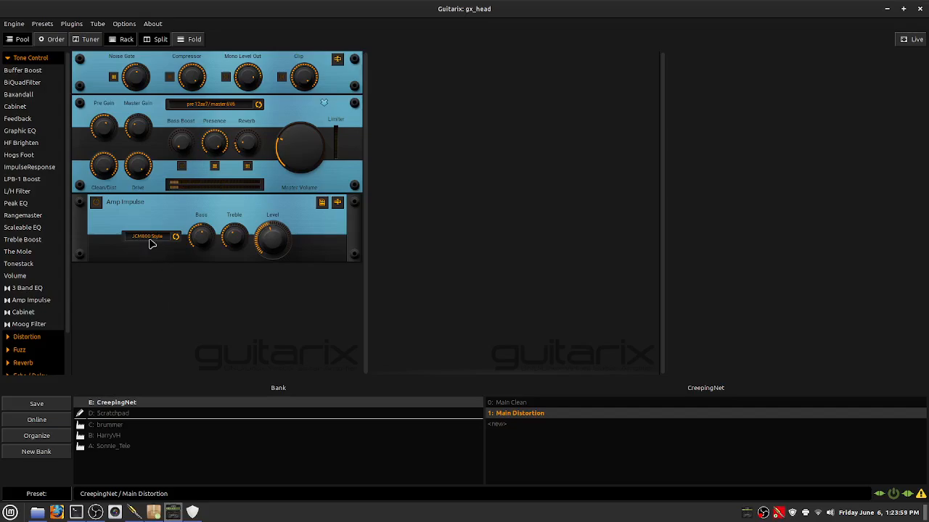
{"action": "scroll", "coordinate": [151, 243], "scroll_direction": "down", "scroll_amount": 1}
{"action": "scroll", "coordinate": [151, 243], "scroll_direction": "down", "scroll_amount": 1}
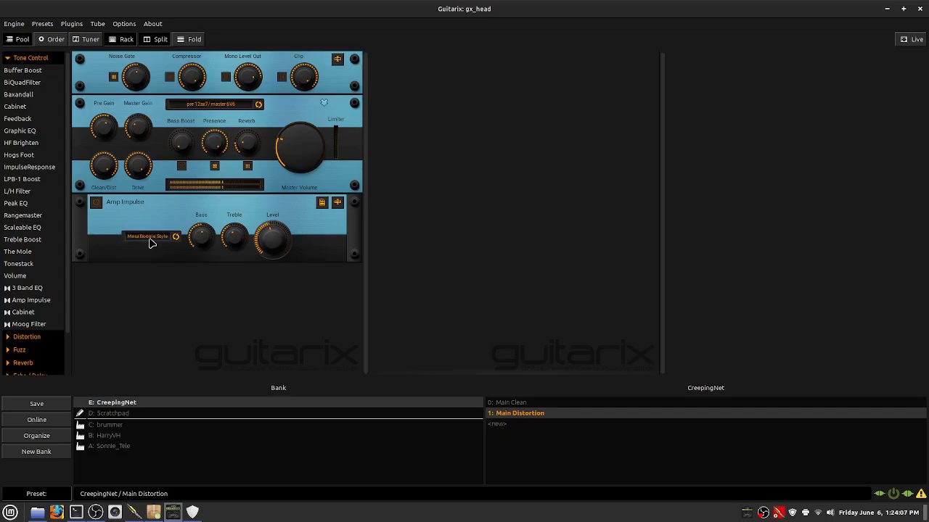
{"action": "scroll", "coordinate": [151, 243], "scroll_direction": "down", "scroll_amount": 1}
{"action": "left_click", "coordinate": [95, 203]}
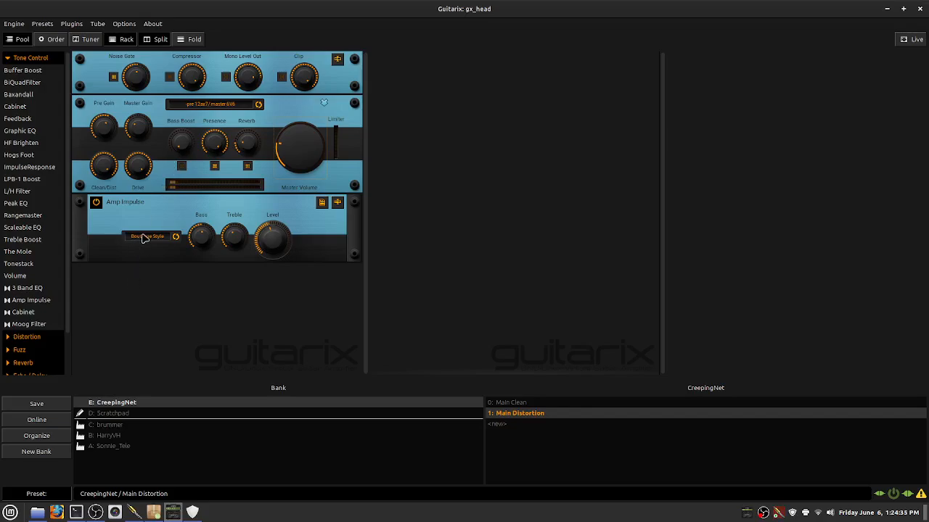
- Cycle through the Amp Impulse models and settle on JCM800 Style
{"action": "scroll", "coordinate": [143, 238], "scroll_direction": "down", "scroll_amount": 1}
{"action": "scroll", "coordinate": [143, 241], "scroll_direction": "down", "scroll_amount": 1}
{"action": "scroll", "coordinate": [143, 240], "scroll_direction": "down", "scroll_amount": 1}
{"action": "scroll", "coordinate": [154, 240], "scroll_direction": "down", "scroll_amount": 1}
{"action": "scroll", "coordinate": [149, 240], "scroll_direction": "down", "scroll_amount": 1}
{"action": "scroll", "coordinate": [159, 239], "scroll_direction": "down", "scroll_amount": 1}
{"action": "scroll", "coordinate": [160, 240], "scroll_direction": "down", "scroll_amount": 1}
- Add the Graphic EQ to the rack, place it above Amp Impulse and switch it on
{"action": "double_click", "coordinate": [31, 131]}
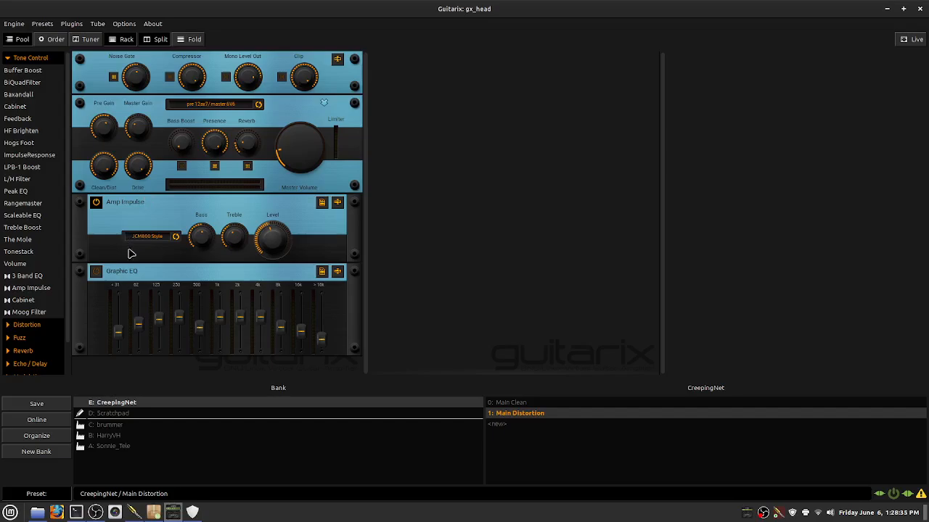
{"action": "left_click_drag", "start_coordinate": [80, 298], "coordinate": [155, 242]}
{"action": "left_click", "coordinate": [95, 203]}
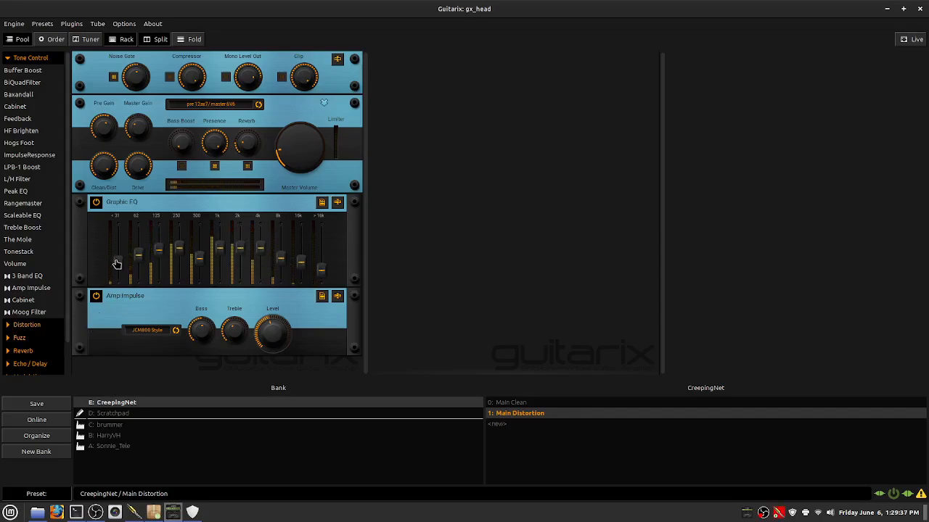
- Adjust the Graphic EQ's low bands, lowering 250 Hz slightly and raising 500 Hz well above the other bands
{"action": "left_click_drag", "start_coordinate": [117, 264], "coordinate": [198, 249]}
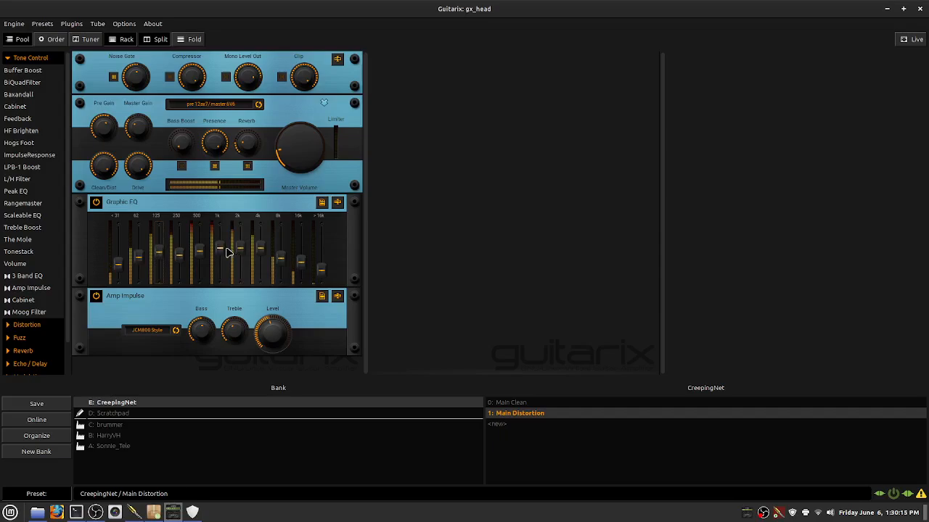
{"action": "left_click_drag", "start_coordinate": [199, 256], "coordinate": [201, 232]}
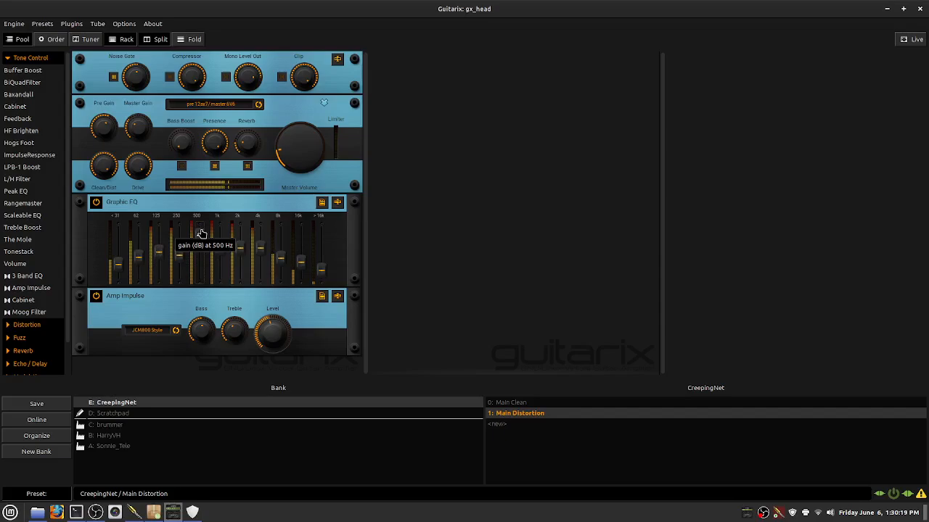
{"action": "left_click_drag", "start_coordinate": [201, 232], "coordinate": [202, 244]}
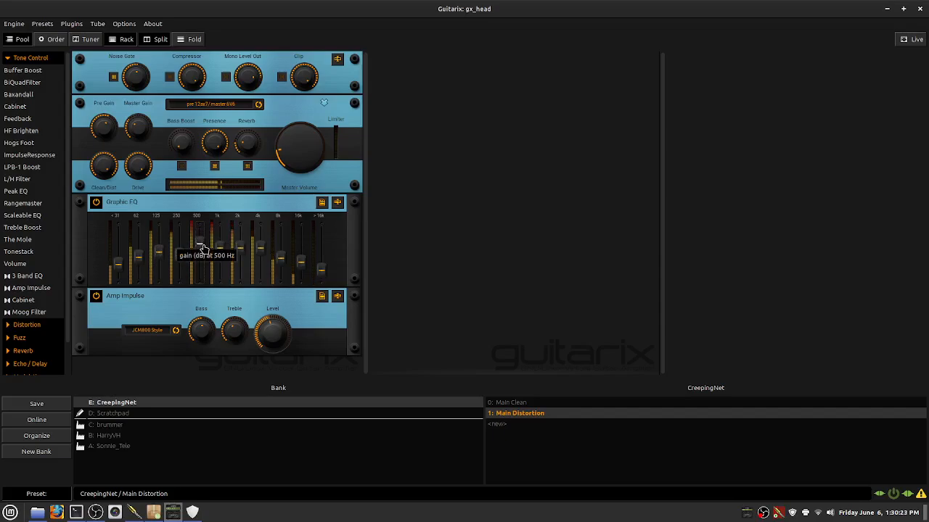
{"action": "left_click_drag", "start_coordinate": [202, 248], "coordinate": [201, 238]}
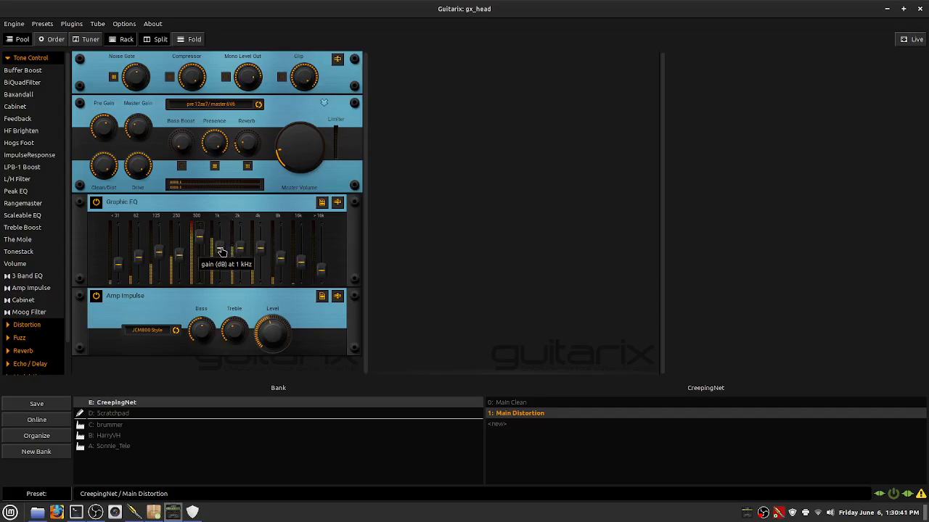
- Raise the Graphic EQ's 1 kHz band slightly and try different gains on the 2 kHz band
{"action": "left_click_drag", "start_coordinate": [221, 251], "coordinate": [224, 237]}
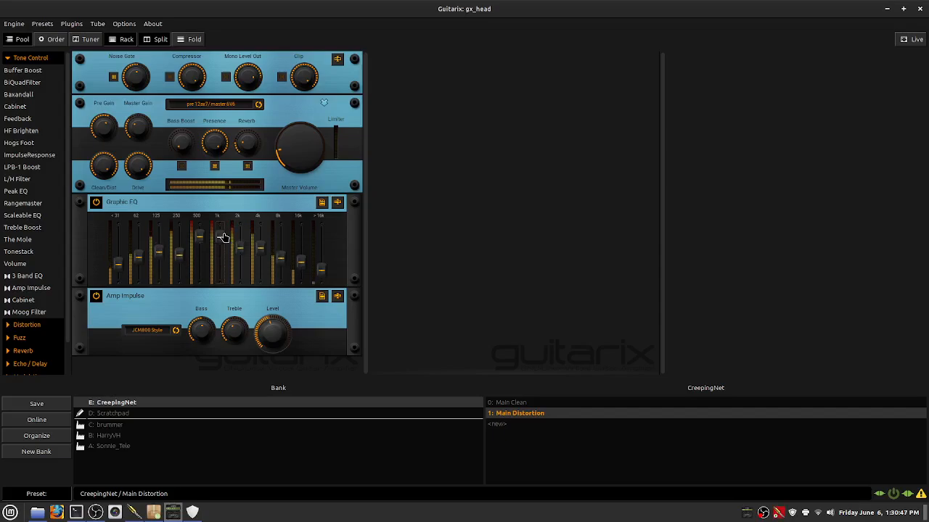
{"action": "left_click_drag", "start_coordinate": [224, 238], "coordinate": [222, 243]}
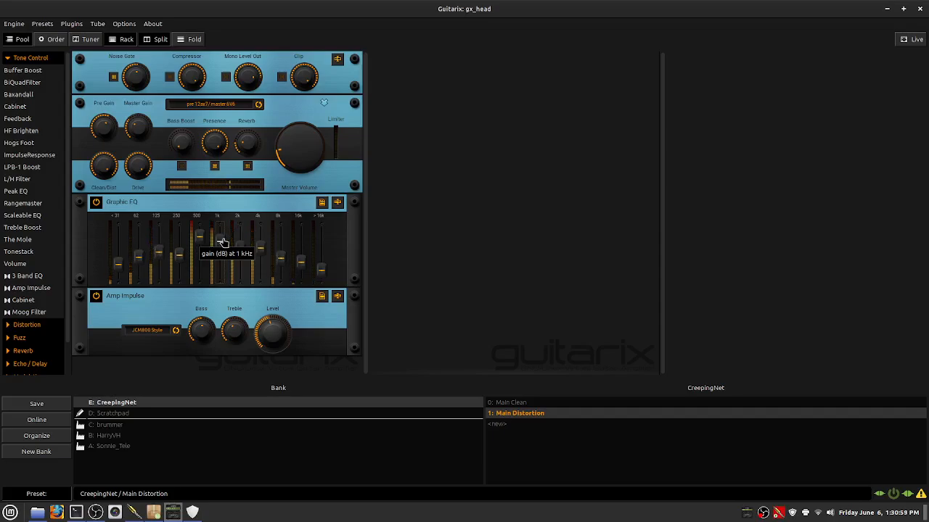
{"action": "left_click_drag", "start_coordinate": [223, 242], "coordinate": [225, 250]}
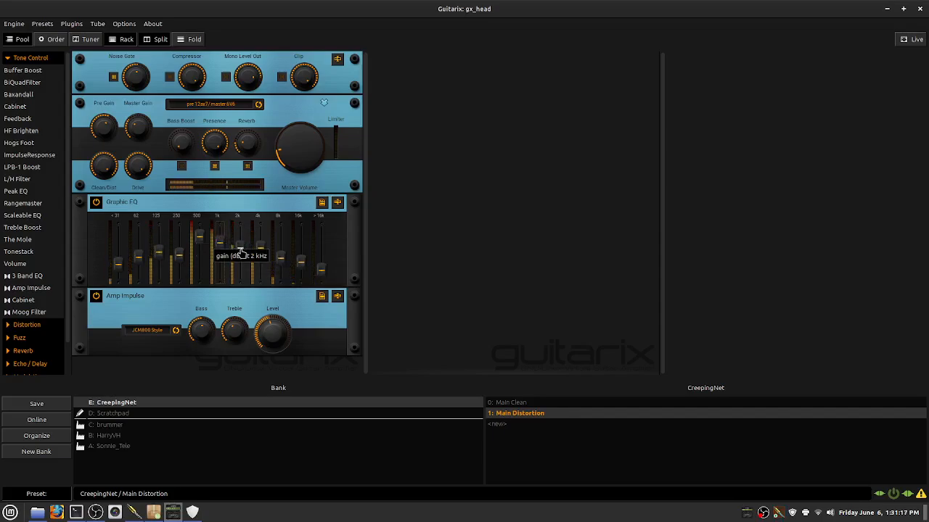
{"action": "left_click_drag", "start_coordinate": [241, 251], "coordinate": [244, 241]}
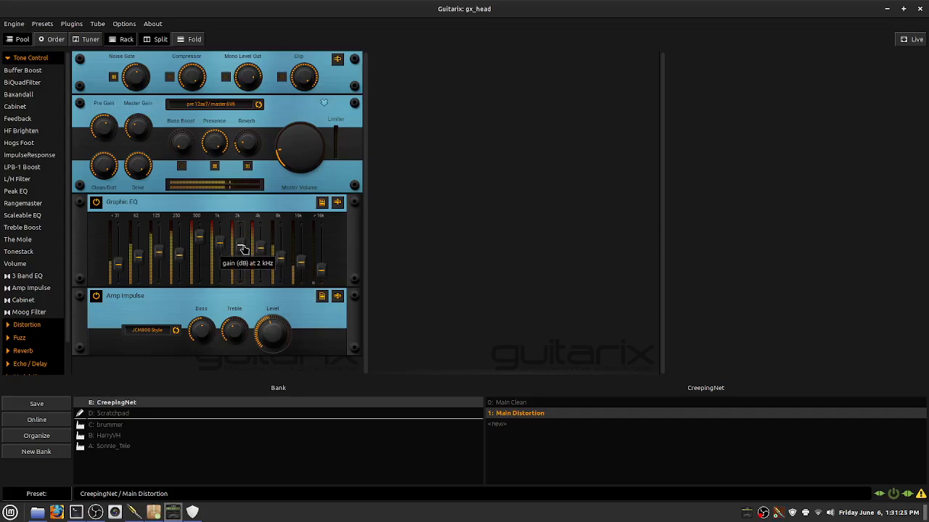
{"action": "mouse_move", "coordinate": [243, 249]}
{"action": "left_mouse_down"}
{"action": "mouse_move", "coordinate": [246, 301]}
{"action": "mouse_move", "coordinate": [247, 221]}
{"action": "mouse_move", "coordinate": [246, 237]}
{"action": "left_mouse_up"}
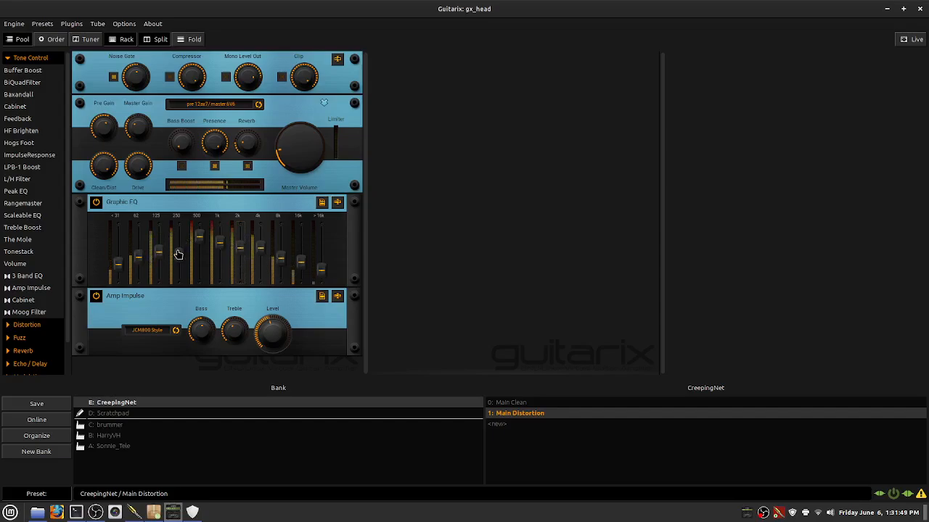
- Sweep the Graphic EQ's upper bands, leaving 250 Hz, 8 kHz and 16 kHz moderately raised
{"action": "left_click_drag", "start_coordinate": [178, 254], "coordinate": [180, 243]}
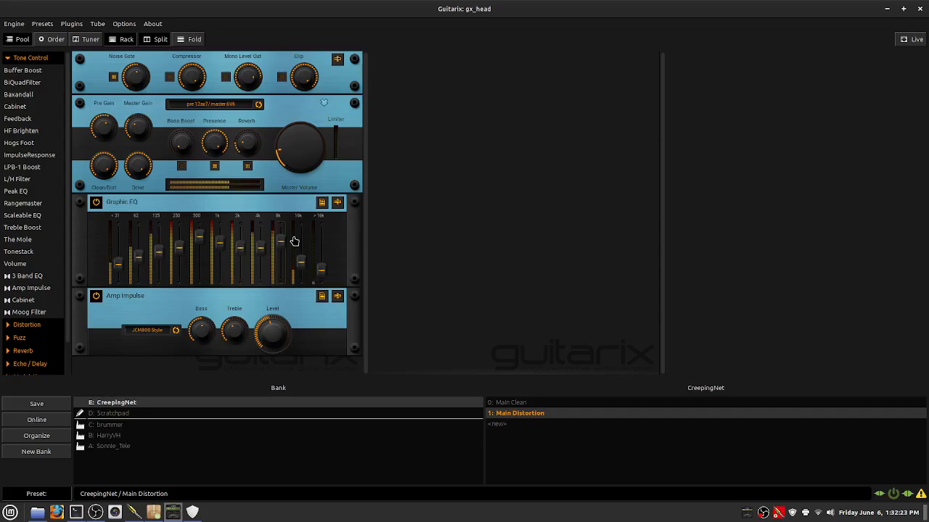
{"action": "left_click_drag", "start_coordinate": [280, 236], "coordinate": [285, 260]}
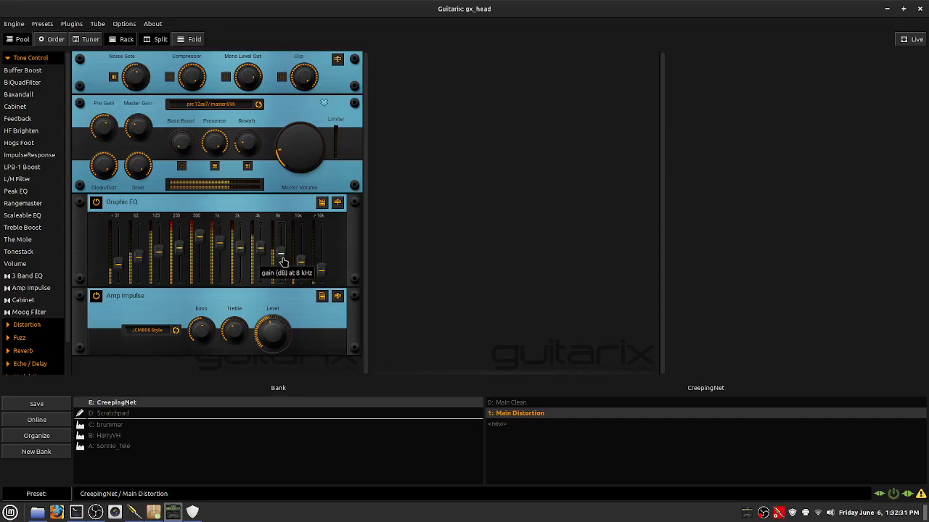
{"action": "left_click_drag", "start_coordinate": [303, 270], "coordinate": [306, 217]}
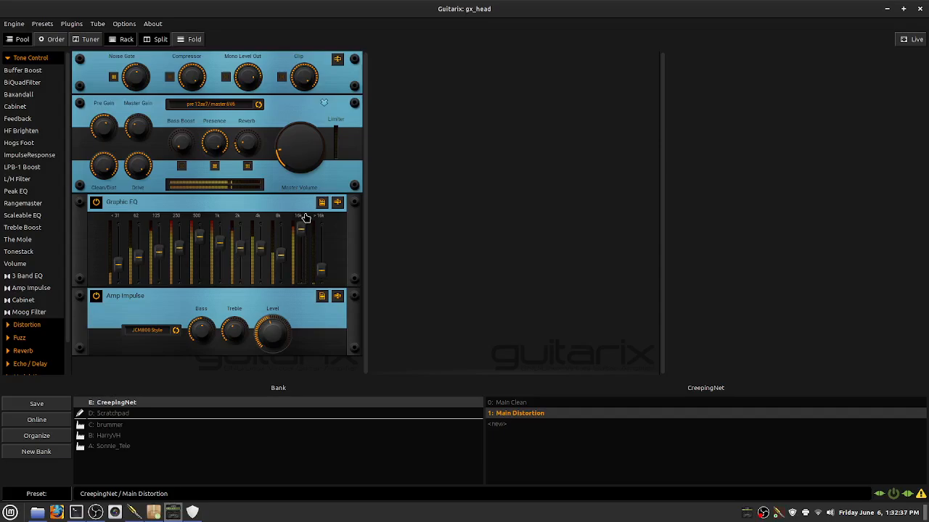
{"action": "left_click_drag", "start_coordinate": [306, 218], "coordinate": [300, 256]}
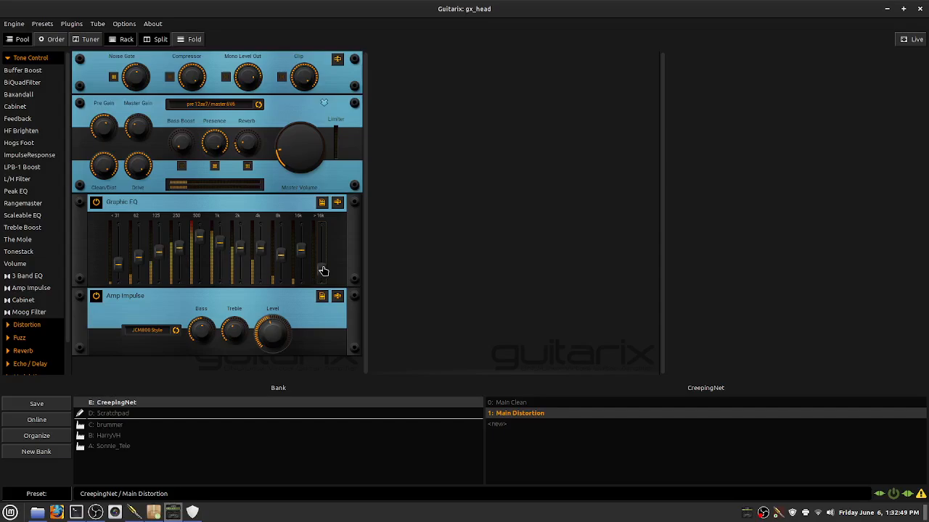
- Boost the Graphic EQ's above-16 kHz band and raise the 62 Hz, 125 Hz and 8 kHz bands slightly
{"action": "left_click_drag", "start_coordinate": [323, 272], "coordinate": [323, 229]}
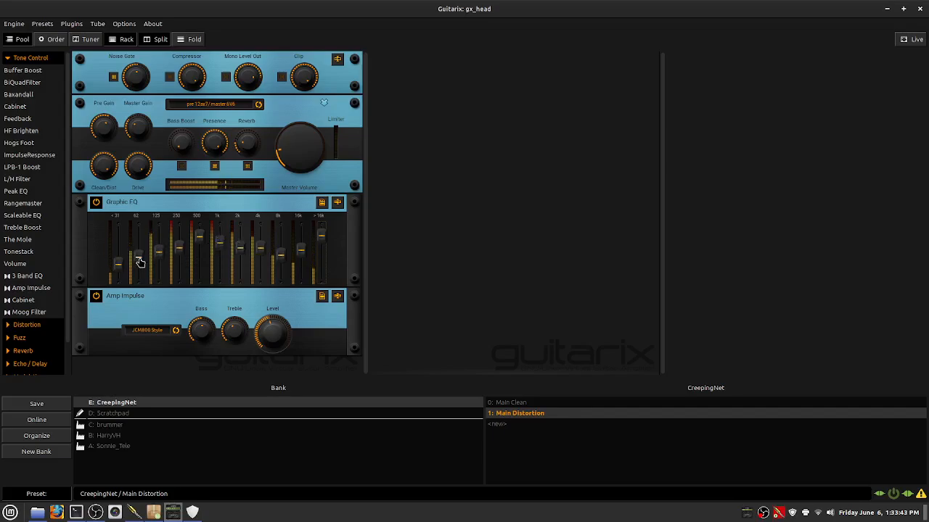
{"action": "left_click_drag", "start_coordinate": [160, 252], "coordinate": [159, 242]}
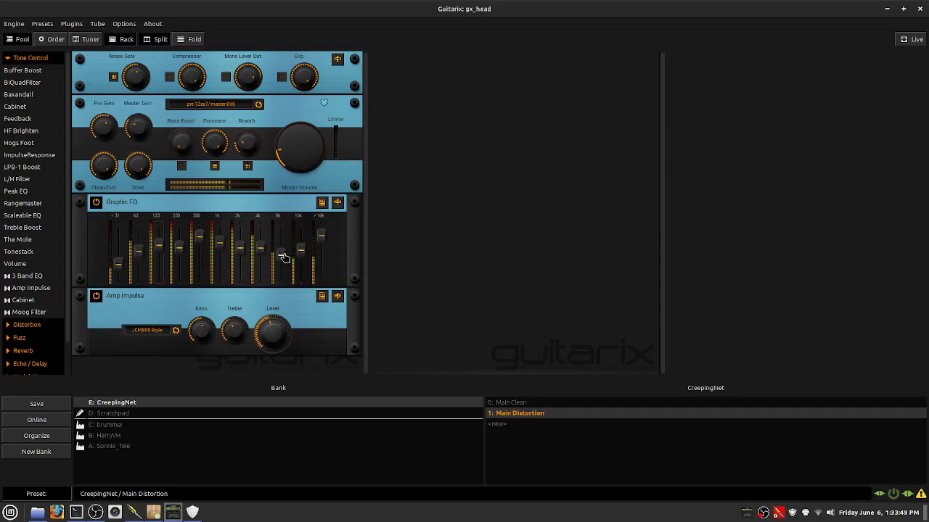
{"action": "left_click_drag", "start_coordinate": [281, 257], "coordinate": [285, 248]}
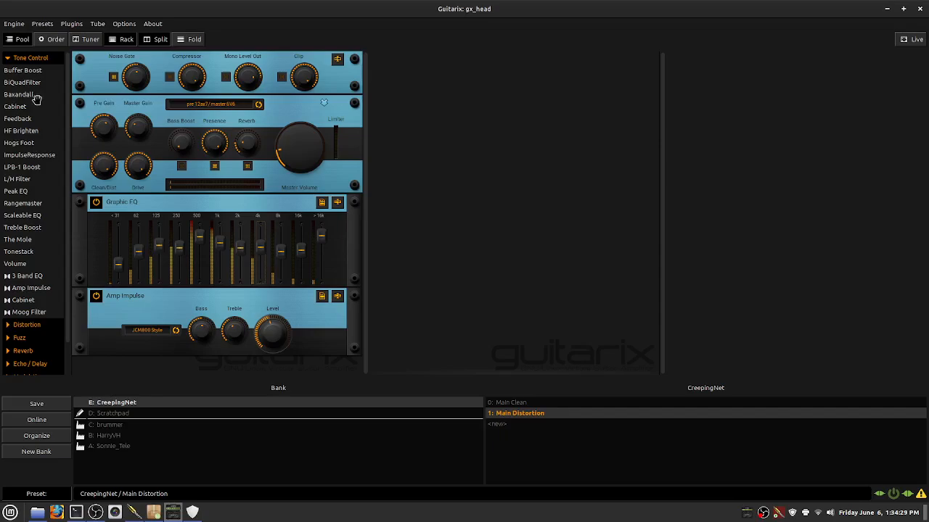
- Add the stereo Cabinet effect, switch it on and try its models up to Marshall Style
{"action": "double_click", "coordinate": [33, 300]}
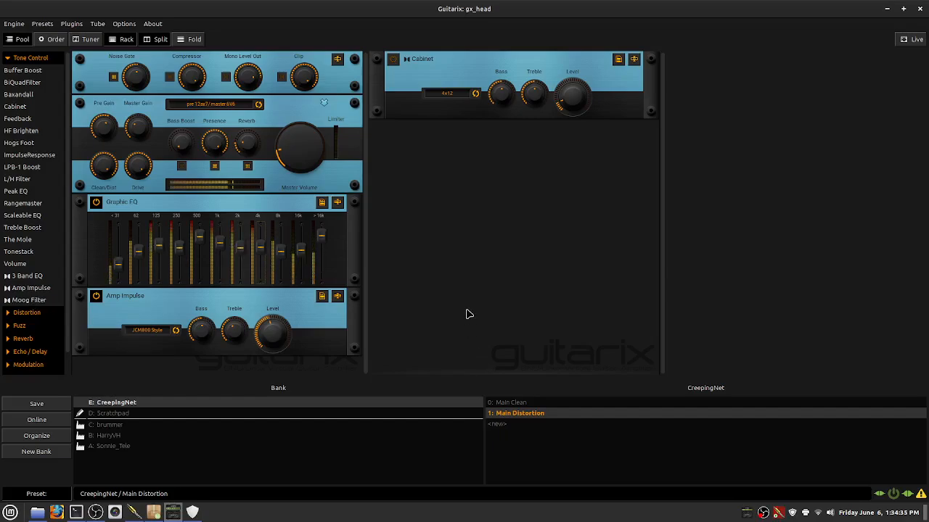
{"action": "left_click", "coordinate": [394, 59]}
{"action": "scroll", "coordinate": [456, 98], "scroll_direction": "down", "scroll_amount": 1}
{"action": "scroll", "coordinate": [456, 97], "scroll_direction": "down", "scroll_amount": 1}
{"action": "scroll", "coordinate": [455, 97], "scroll_direction": "down", "scroll_amount": 2}
{"action": "scroll", "coordinate": [450, 97], "scroll_direction": "down", "scroll_amount": 1}
{"action": "scroll", "coordinate": [455, 96], "scroll_direction": "down", "scroll_amount": 1}
{"action": "scroll", "coordinate": [455, 96], "scroll_direction": "down", "scroll_amount": 1}
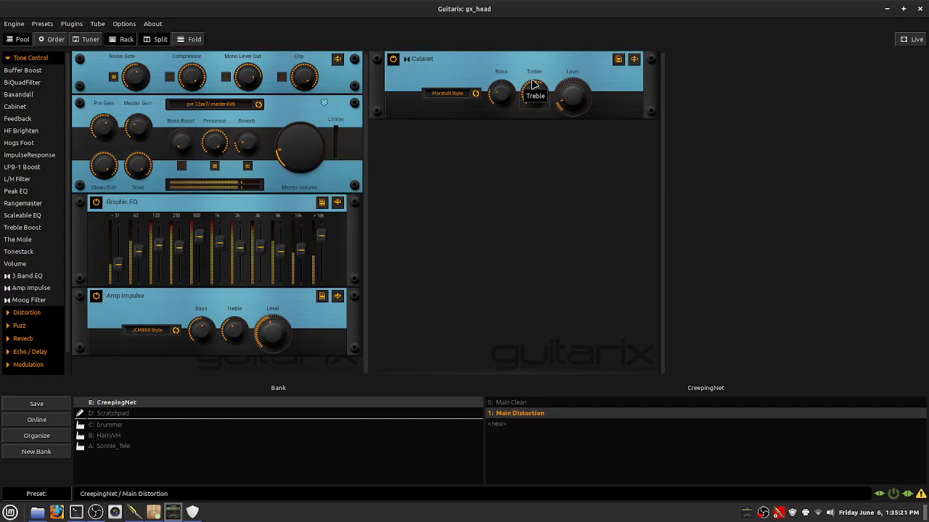
- Try different Treble and Level amounts on the stereo Cabinet and remove it from the rack
{"action": "left_click_drag", "start_coordinate": [532, 81], "coordinate": [523, 102]}
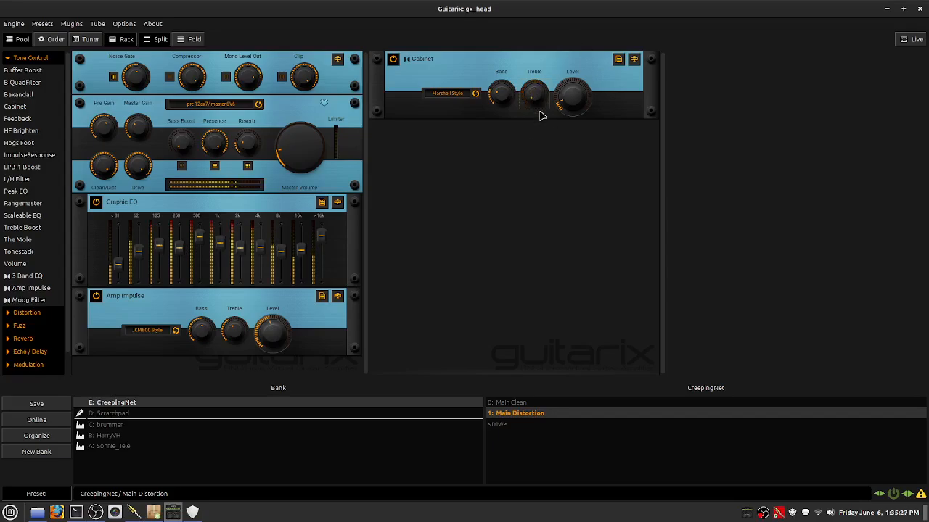
{"action": "left_click_drag", "start_coordinate": [534, 97], "coordinate": [536, 55]}
{"action": "left_click_drag", "start_coordinate": [574, 94], "coordinate": [572, 58]}
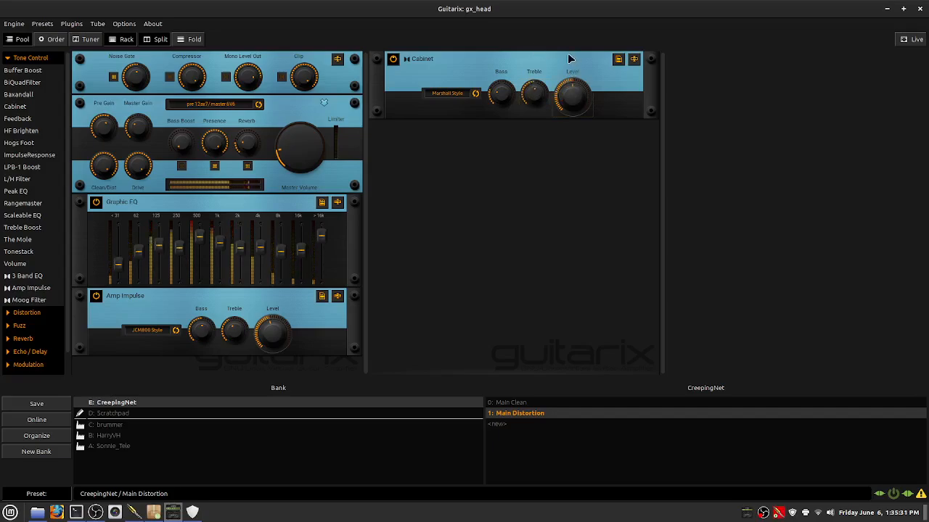
{"action": "left_click_drag", "start_coordinate": [586, 91], "coordinate": [586, 128]}
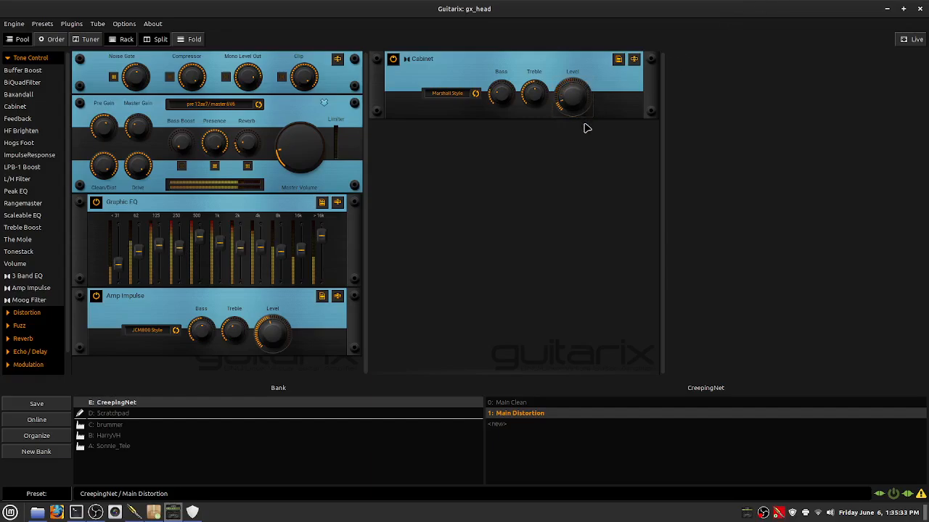
{"action": "double_click", "coordinate": [378, 80]}
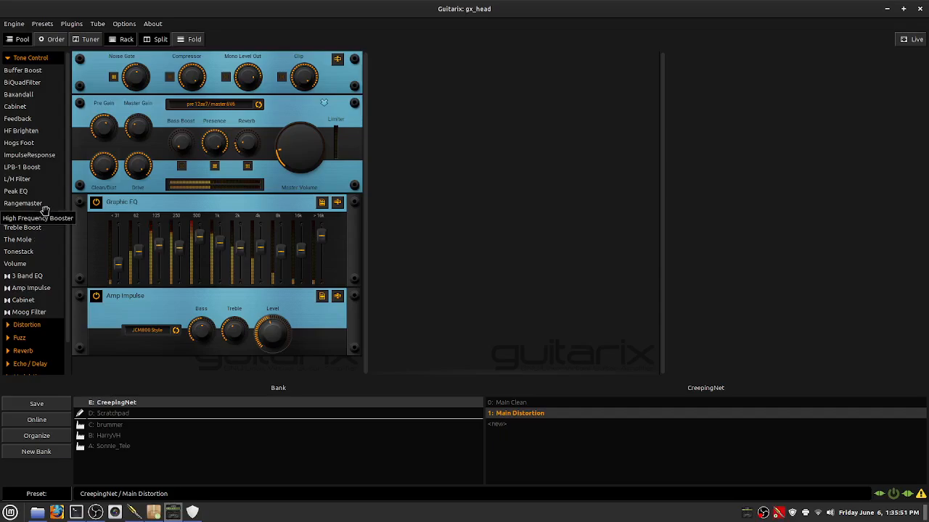
- Add and switch on the mono Cabinet, set it to 1x12 and move the Graphic EQ below it
{"action": "double_click", "coordinate": [20, 107]}
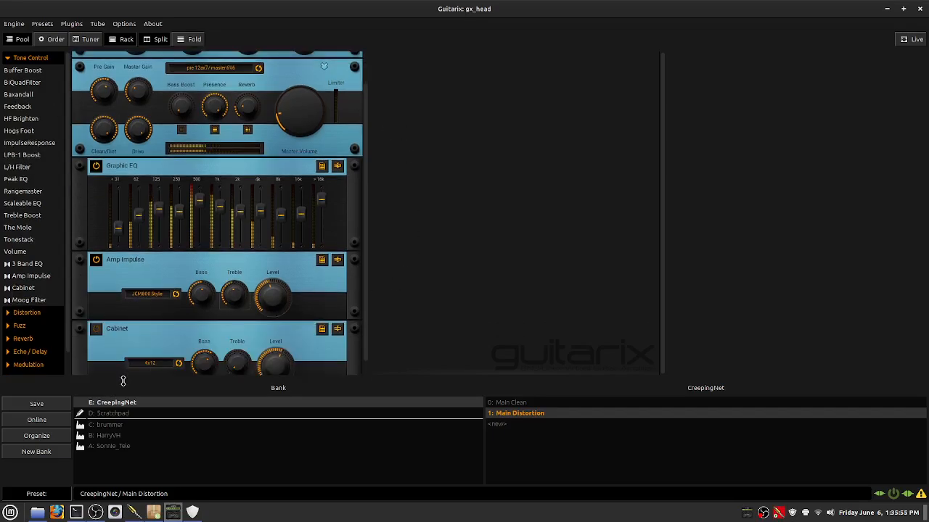
{"action": "left_click", "coordinate": [96, 328]}
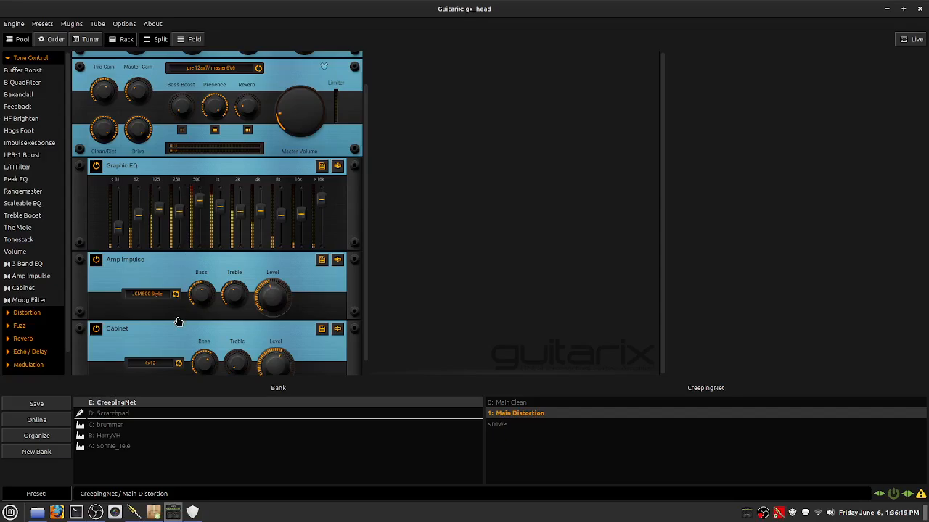
{"action": "left_click_drag", "start_coordinate": [79, 219], "coordinate": [81, 270]}
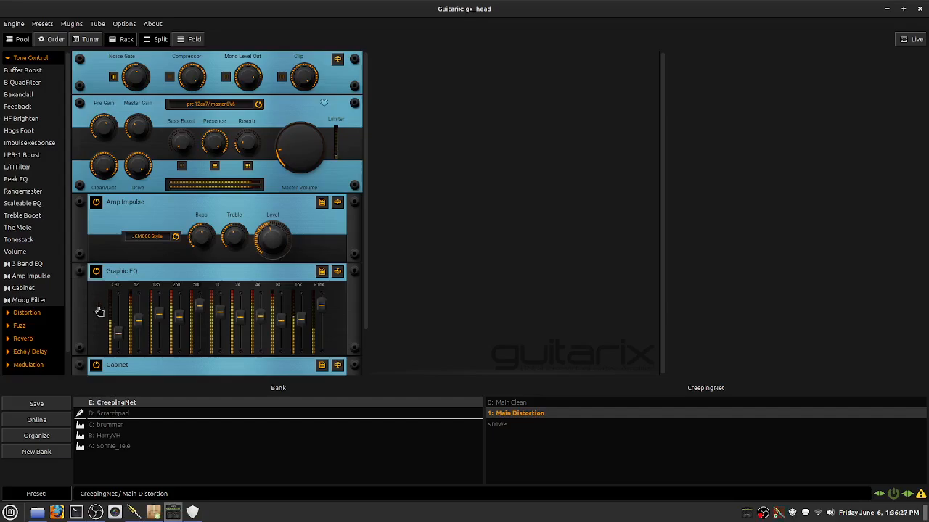
{"action": "mouse_move", "coordinate": [79, 315]}
{"action": "left_mouse_down"}
{"action": "mouse_move", "coordinate": [82, 293]}
{"action": "mouse_move", "coordinate": [81, 373]}
{"action": "mouse_move", "coordinate": [81, 333]}
{"action": "left_mouse_up"}
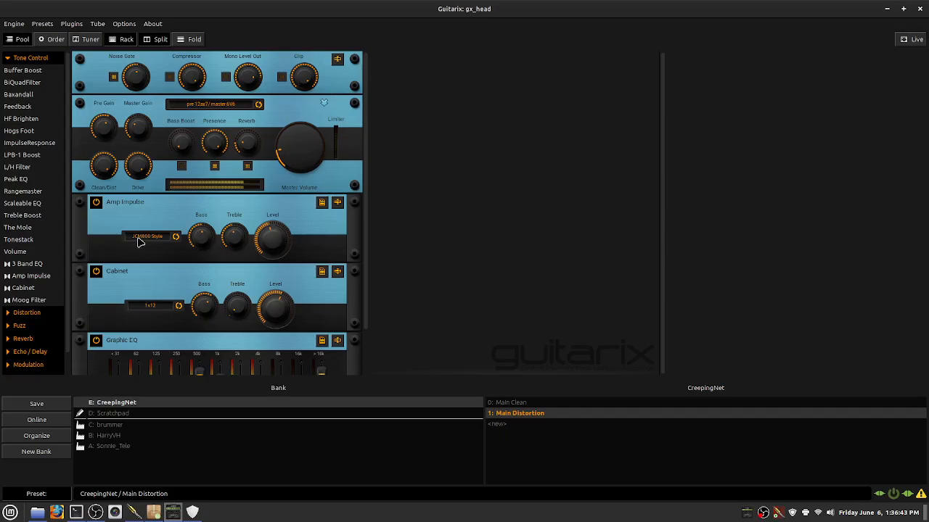
- Try other models on the mono Cabinet, including AC-30 Style and Briliant, and set it to Marshall Style
{"action": "scroll", "coordinate": [161, 313], "scroll_direction": "down", "scroll_amount": 4}
{"action": "left_click", "coordinate": [159, 306]}
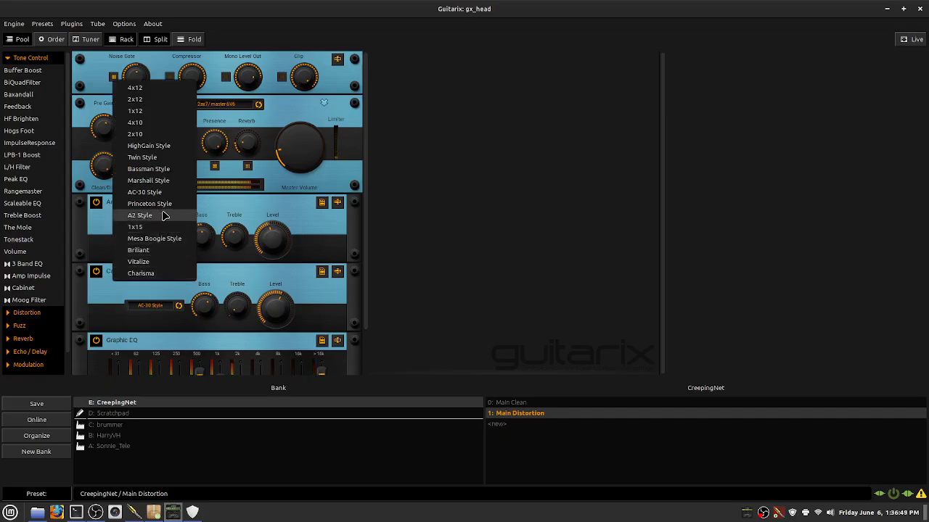
{"action": "left_click", "coordinate": [162, 253]}
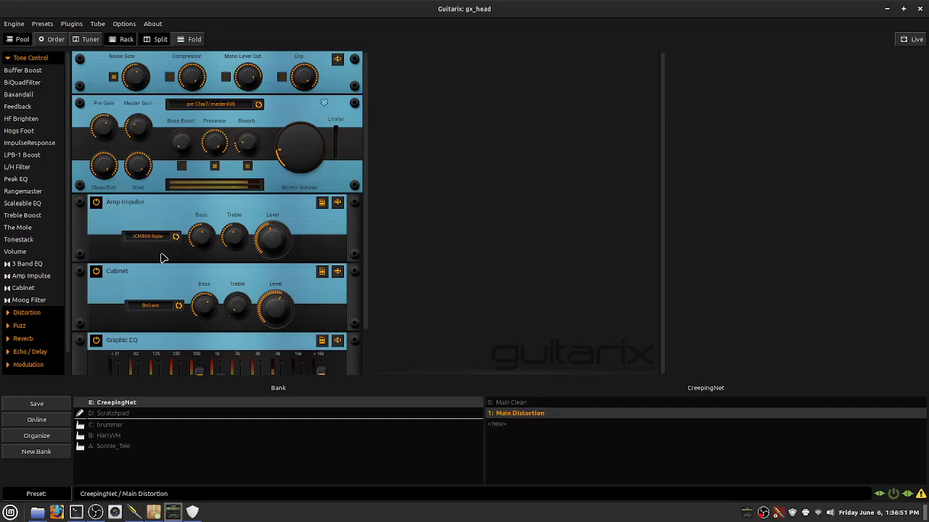
{"action": "left_click", "coordinate": [154, 305]}
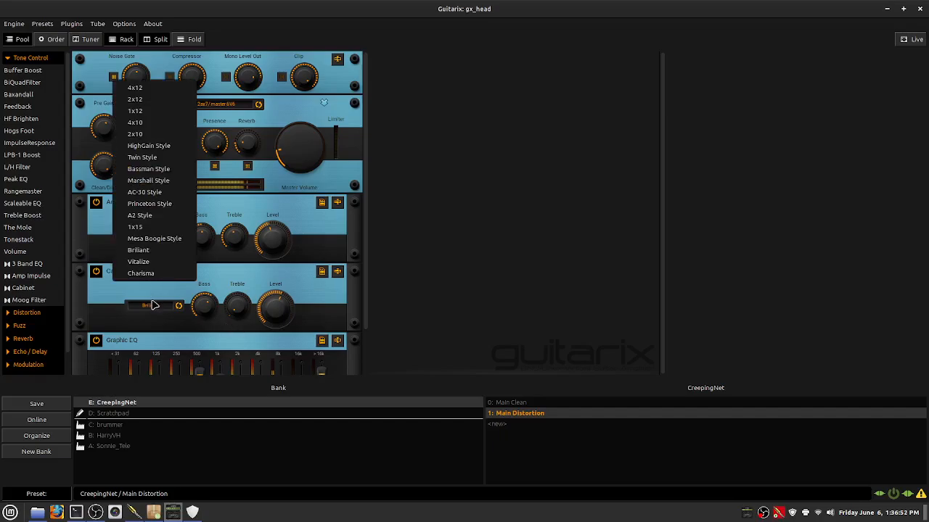
{"action": "left_click", "coordinate": [162, 181]}
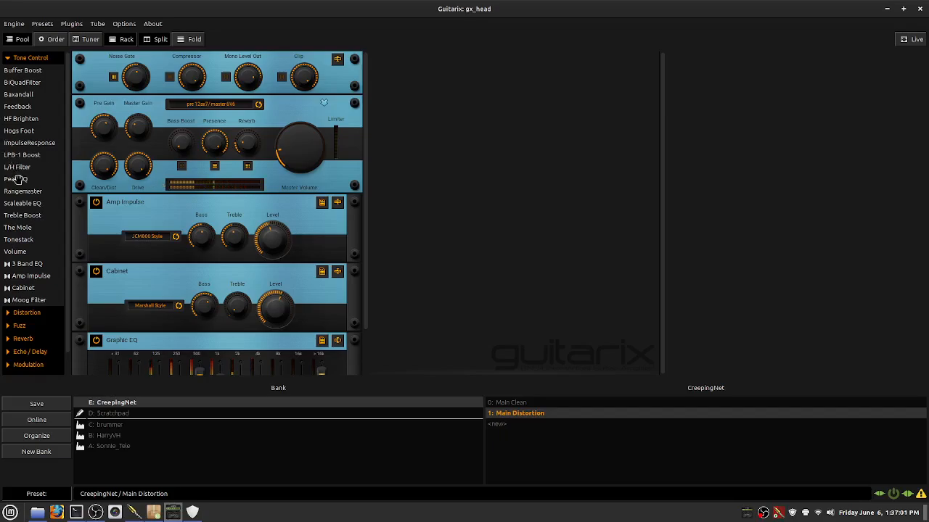
- Add the Tonestack effect, move it above Amp Impulse and switch it on
{"action": "double_click", "coordinate": [16, 243]}
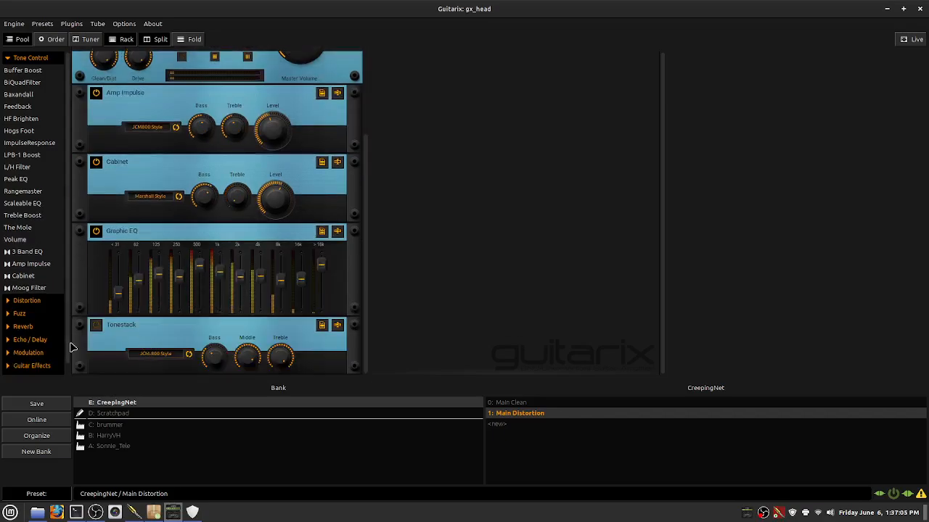
{"action": "left_click_drag", "start_coordinate": [74, 352], "coordinate": [98, 154]}
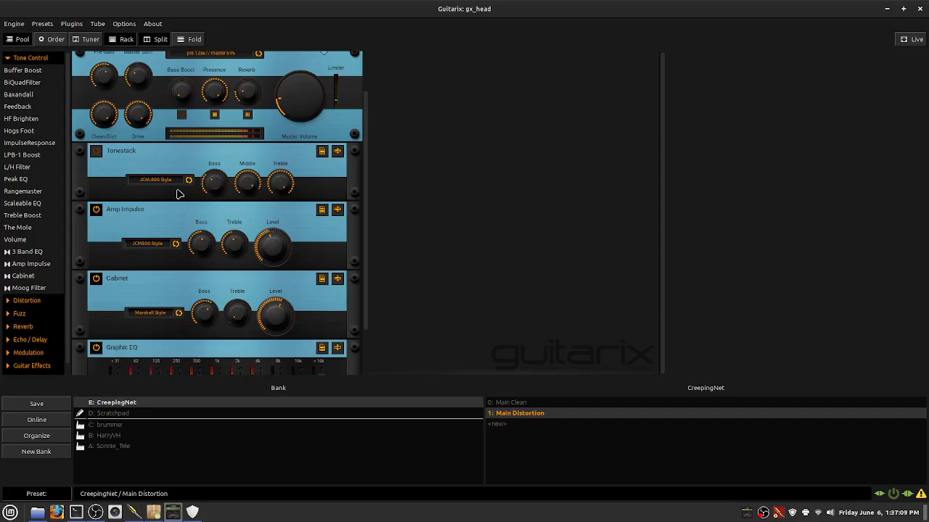
{"action": "left_click", "coordinate": [95, 151]}
- Try the Tonestack's models, including JCM-2000 Style and Rev.Rocket Style, and set it to default
{"action": "left_click", "coordinate": [161, 186]}
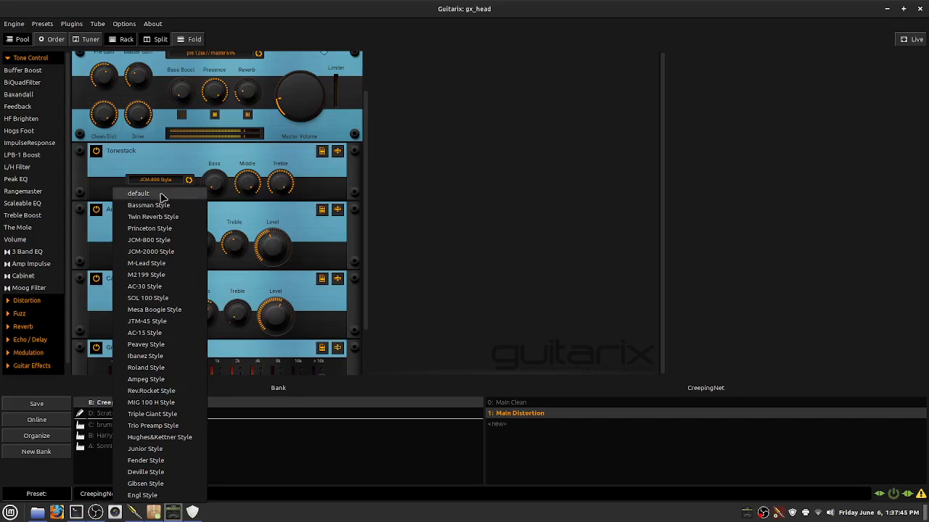
{"action": "left_click", "coordinate": [169, 161]}
{"action": "scroll", "coordinate": [169, 183], "scroll_direction": "up", "scroll_amount": 1}
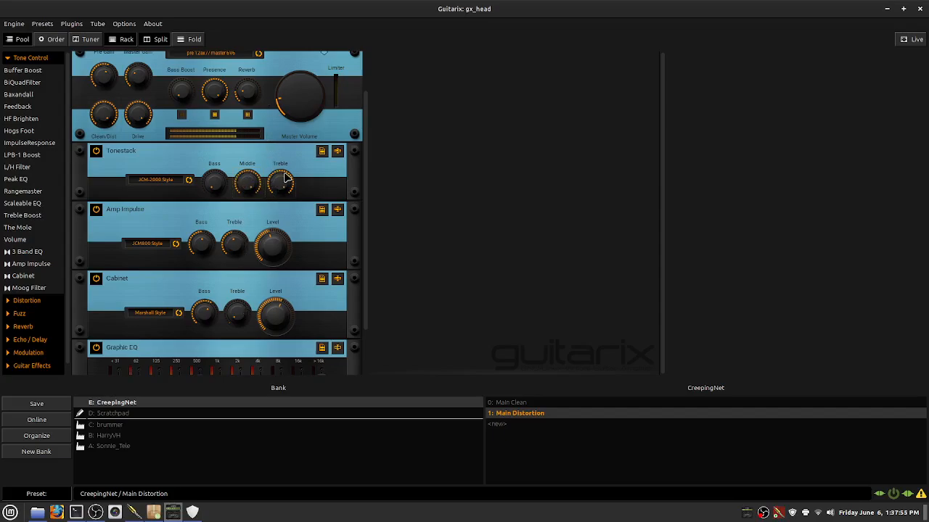
{"action": "scroll", "coordinate": [174, 183], "scroll_direction": "down", "scroll_amount": 1}
{"action": "scroll", "coordinate": [169, 183], "scroll_direction": "down", "scroll_amount": 3}
{"action": "scroll", "coordinate": [169, 184], "scroll_direction": "down", "scroll_amount": 4}
{"action": "scroll", "coordinate": [169, 184], "scroll_direction": "down", "scroll_amount": 3}
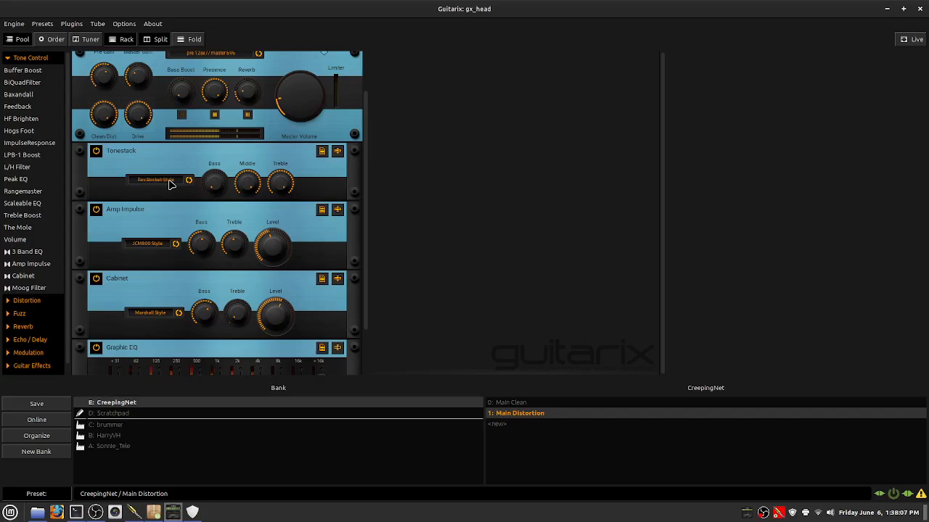
{"action": "scroll", "coordinate": [169, 184], "scroll_direction": "down", "scroll_amount": 4}
{"action": "scroll", "coordinate": [169, 184], "scroll_direction": "down", "scroll_amount": 3}
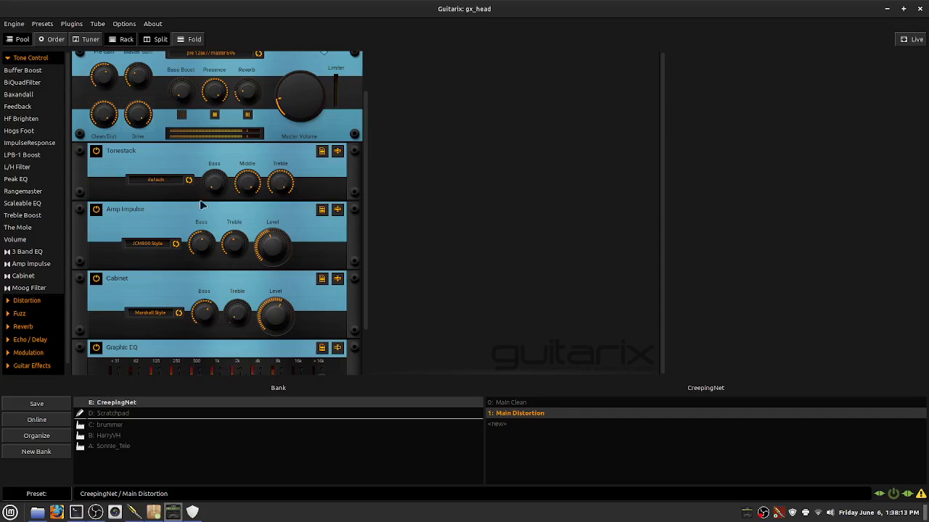
- Switch the Tonestack off and on again, and set its Bass, Middle and Treble to about halfway
{"action": "left_click", "coordinate": [99, 151]}
{"action": "left_click", "coordinate": [100, 152]}
{"action": "left_click", "coordinate": [214, 114]}
- Try Mesa Boogie Style and Boutique Style on Amp Impulse and return it to JCM800 Style
{"action": "scroll", "coordinate": [136, 259], "scroll_direction": "down", "scroll_amount": 1}
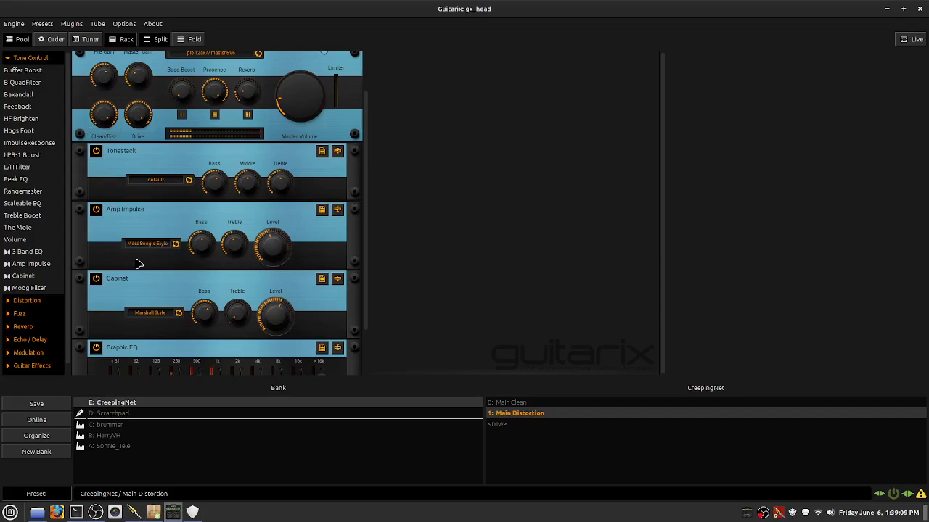
{"action": "scroll", "coordinate": [138, 263], "scroll_direction": "down", "scroll_amount": 1}
{"action": "scroll", "coordinate": [248, 358], "scroll_direction": "up", "scroll_amount": 1}
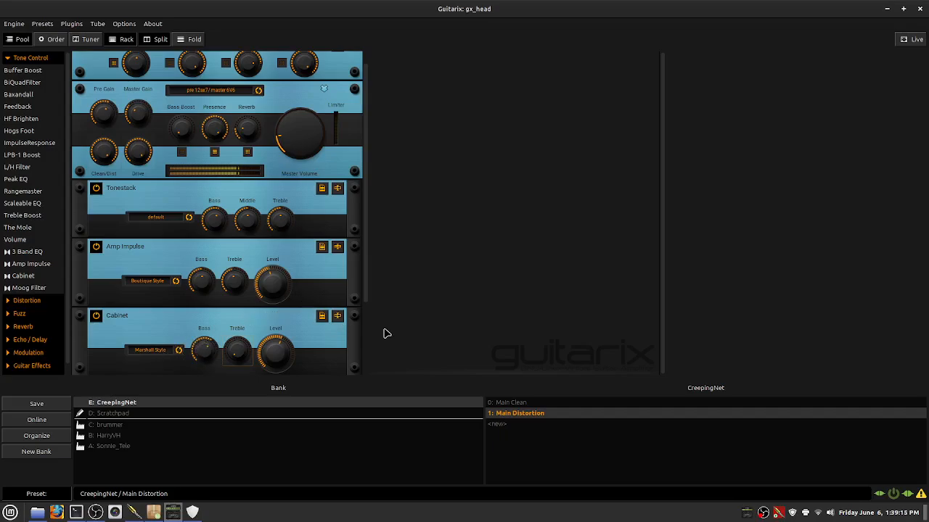
{"action": "scroll", "coordinate": [366, 327], "scroll_direction": "down", "scroll_amount": 3}
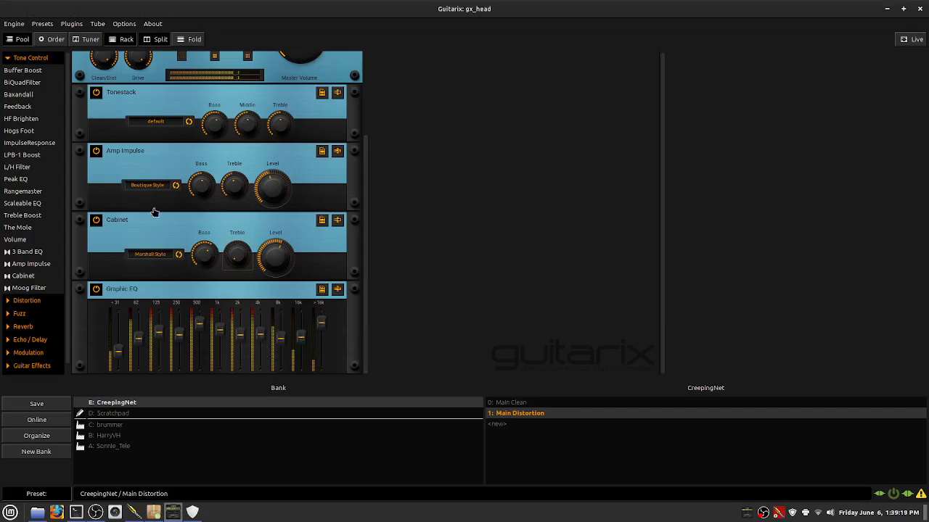
{"action": "left_click", "coordinate": [149, 186]}
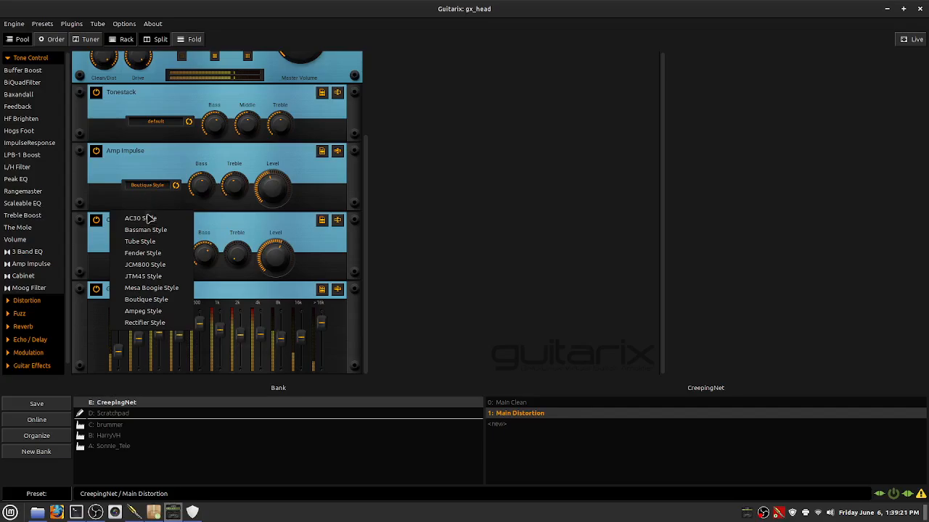
{"action": "left_click", "coordinate": [150, 266]}
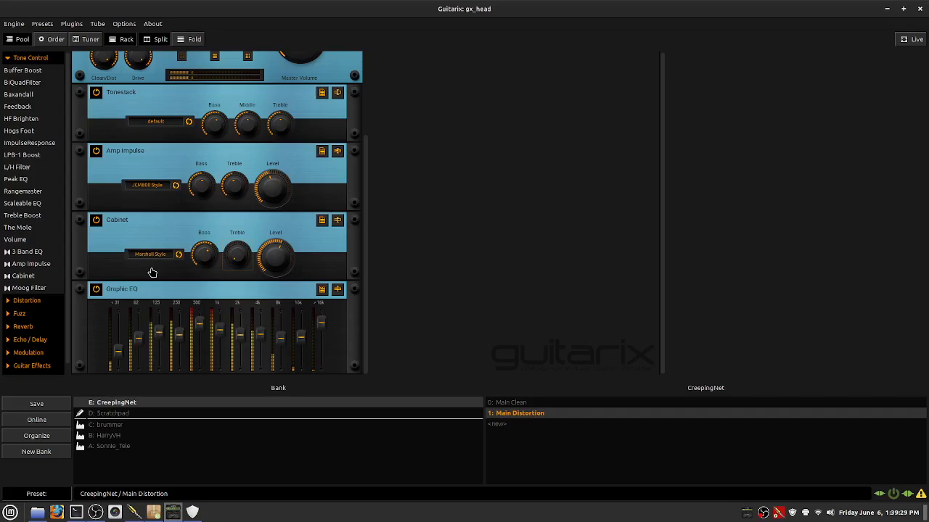
- Add an active ImpulseResponse effect above the Graphic EQ and raise the EQ's 8 kHz band slightly
{"action": "double_click", "coordinate": [43, 145]}
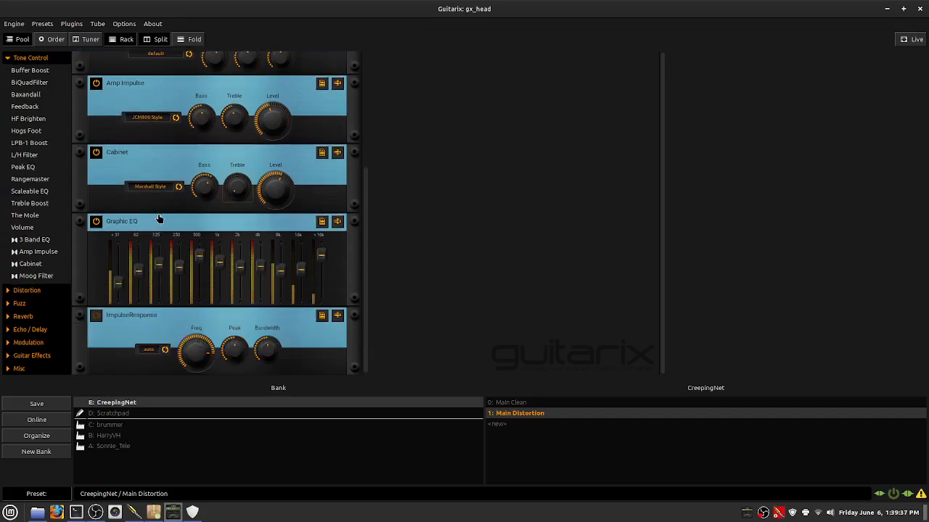
{"action": "left_click_drag", "start_coordinate": [83, 339], "coordinate": [91, 283]}
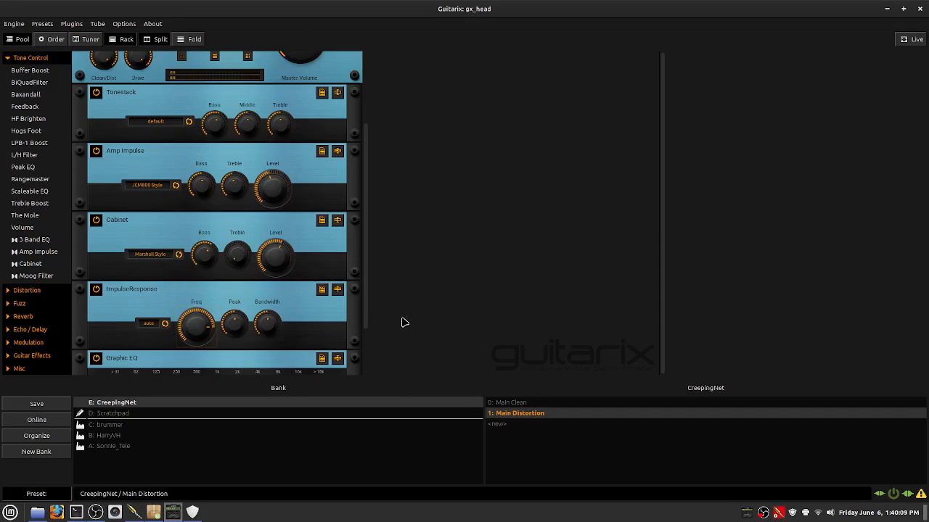
{"action": "scroll", "coordinate": [352, 359], "scroll_direction": "down", "scroll_amount": 2}
{"action": "scroll", "coordinate": [352, 362], "scroll_direction": "down", "scroll_amount": 2}
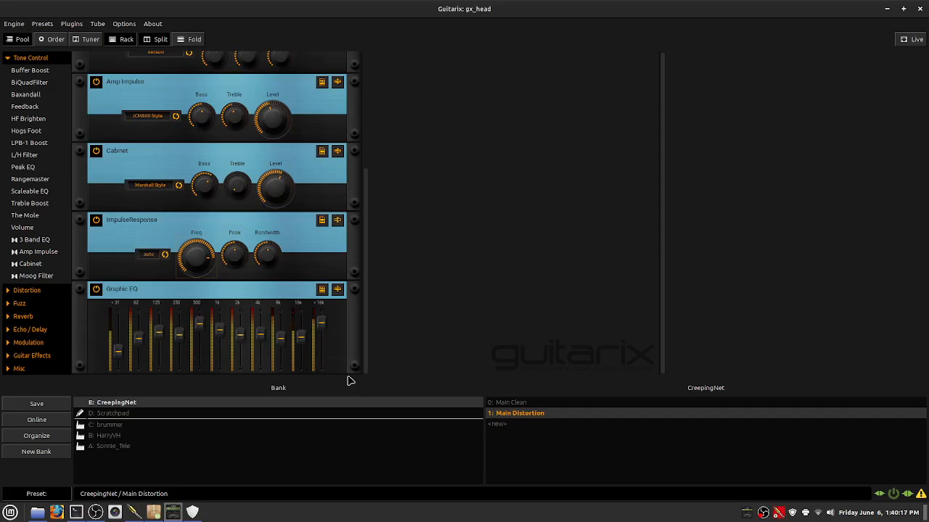
{"action": "key", "text": "ctrl+q"}
{"action": "left_click_drag", "start_coordinate": [301, 330], "coordinate": [280, 334]}
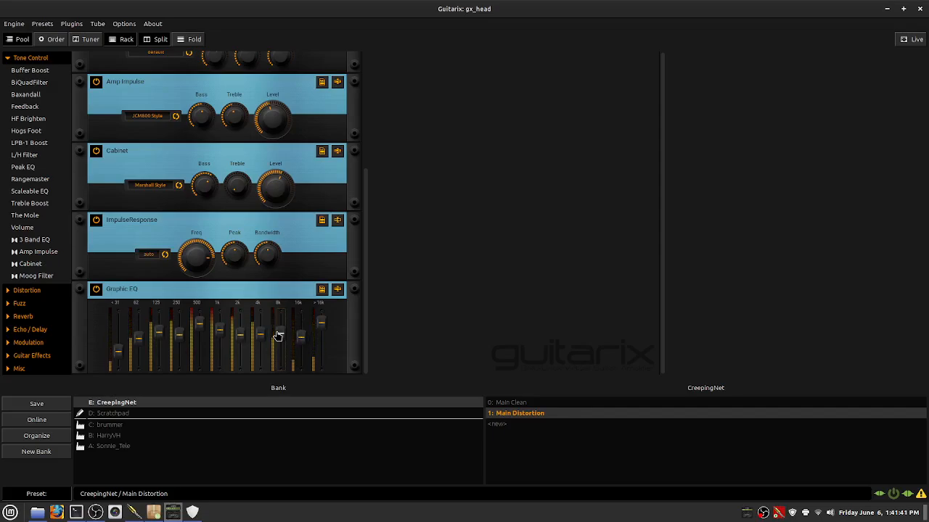
- Add the stereo Chorus effect, switch it on and adjust its Delay
{"action": "left_click", "coordinate": [40, 346]}
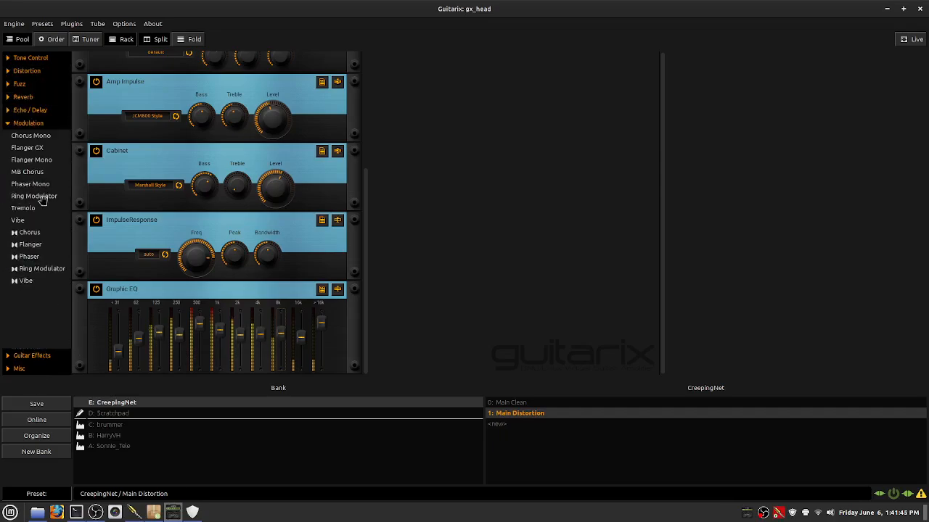
{"action": "double_click", "coordinate": [35, 234]}
{"action": "left_click", "coordinate": [392, 59]}
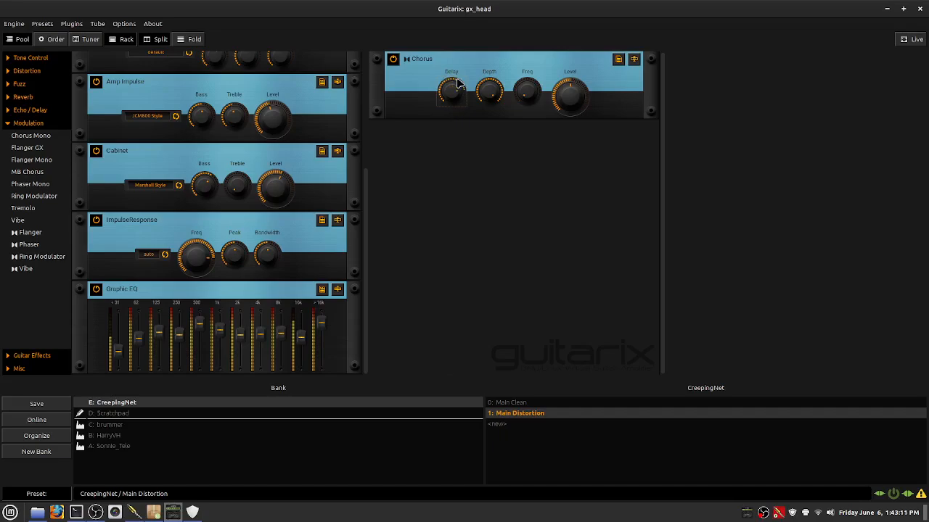
{"action": "scroll", "coordinate": [457, 82], "scroll_direction": "up", "scroll_amount": 3}
{"action": "scroll", "coordinate": [457, 93], "scroll_direction": "down", "scroll_amount": 2}
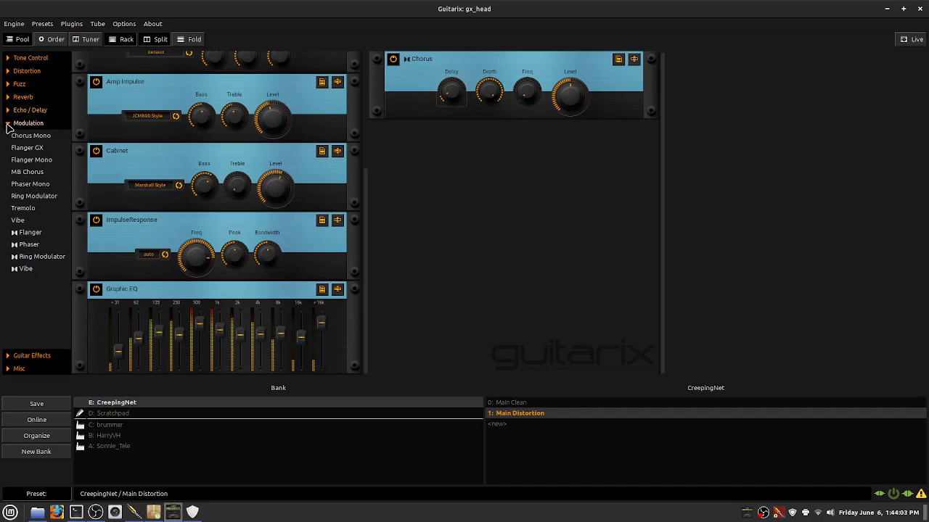
- Add the stereo Plate Reverb below the Chorus and switch it on
{"action": "left_click", "coordinate": [6, 357]}
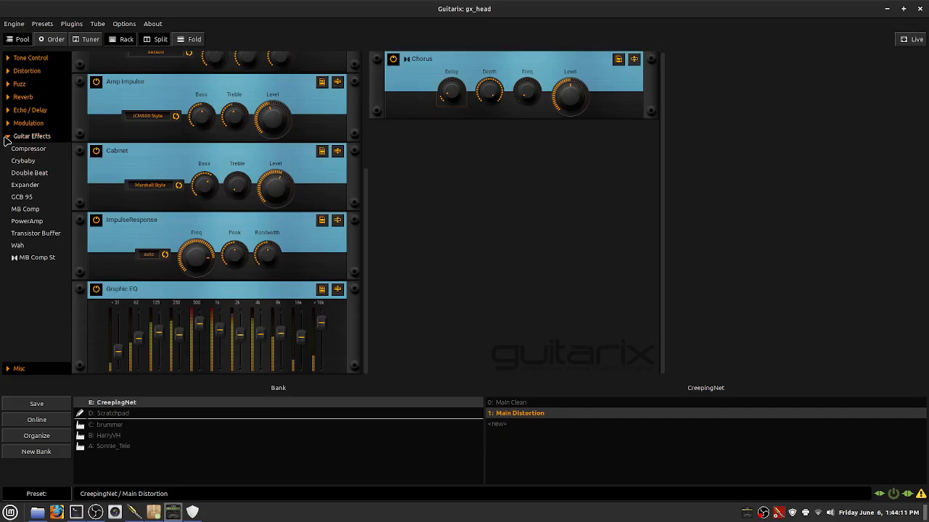
{"action": "left_click", "coordinate": [10, 100]}
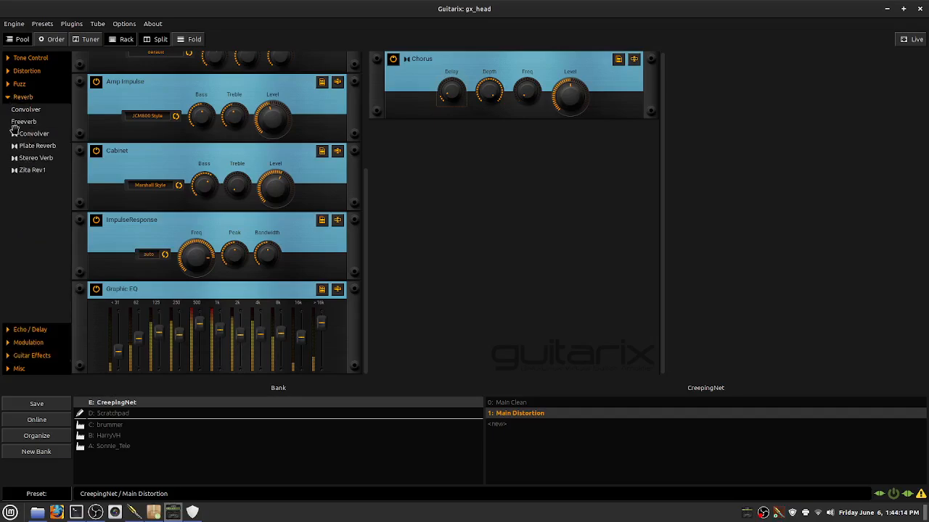
{"action": "double_click", "coordinate": [40, 150]}
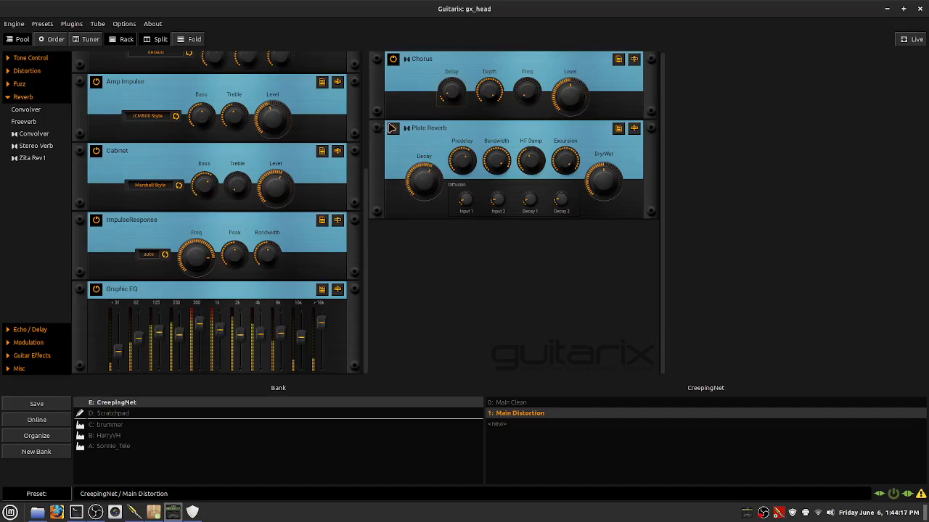
{"action": "left_click", "coordinate": [394, 129]}
- Add the mono Digi Delay effect below the Graphic EQ and switch it on
{"action": "left_click", "coordinate": [48, 334]}
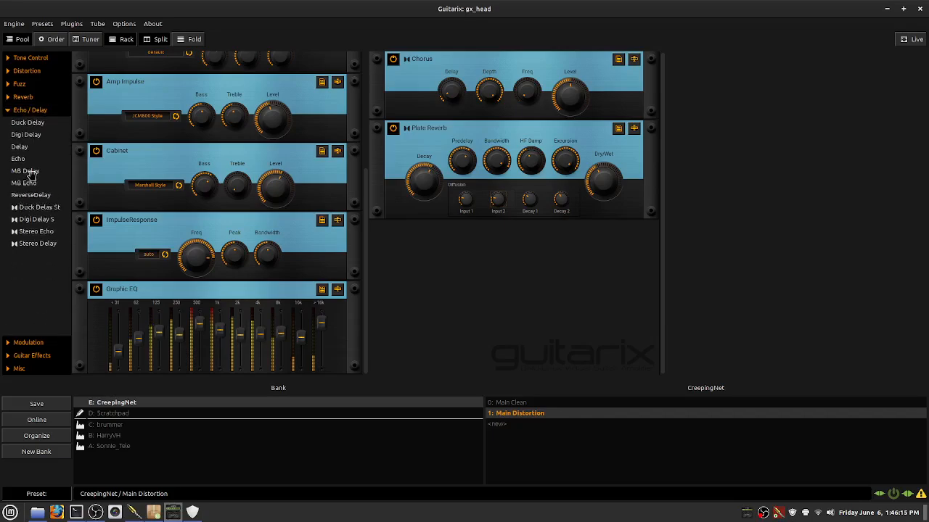
{"action": "double_click", "coordinate": [42, 134]}
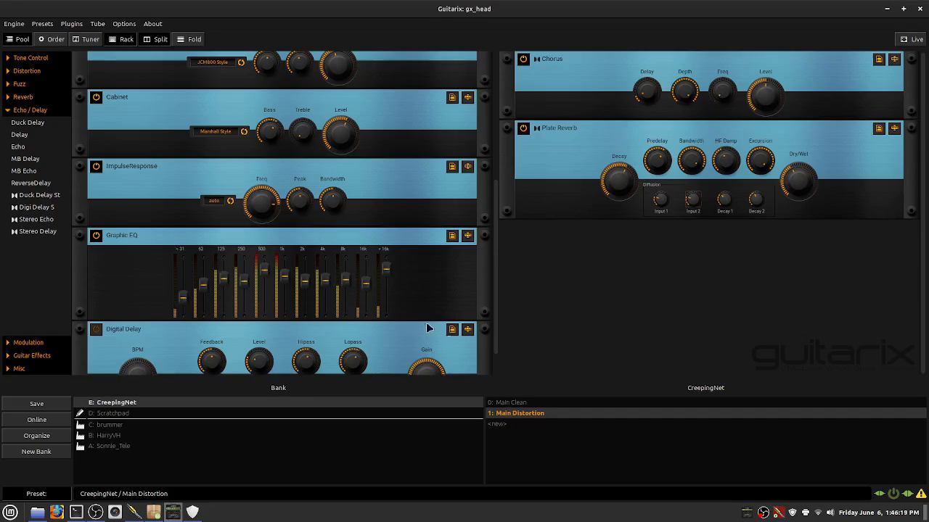
{"action": "scroll", "coordinate": [428, 328], "scroll_direction": "down", "scroll_amount": 1}
{"action": "left_click", "coordinate": [96, 294]}
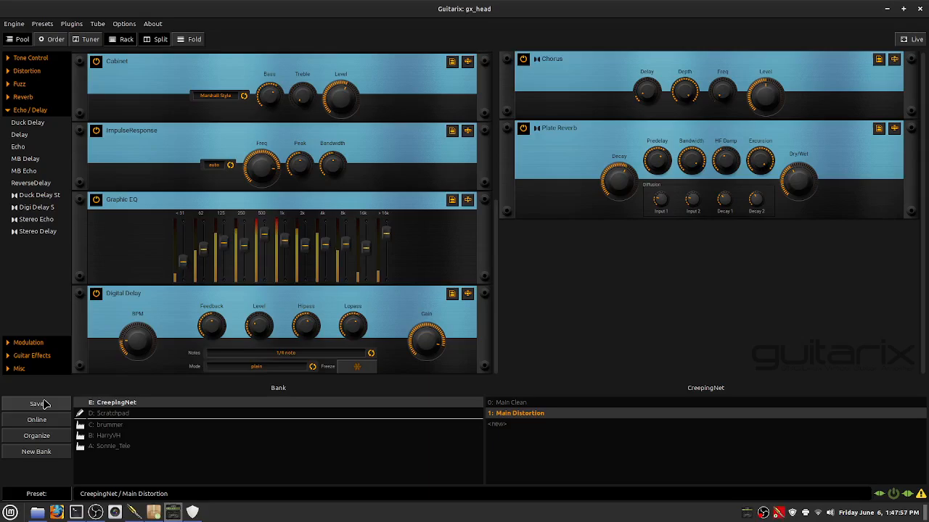
- Store the current sound in the CreepingNet bank as a new preset named Distortion 5ths
{"action": "left_click", "coordinate": [502, 427]}
{"action": "left_click", "coordinate": [513, 442]}
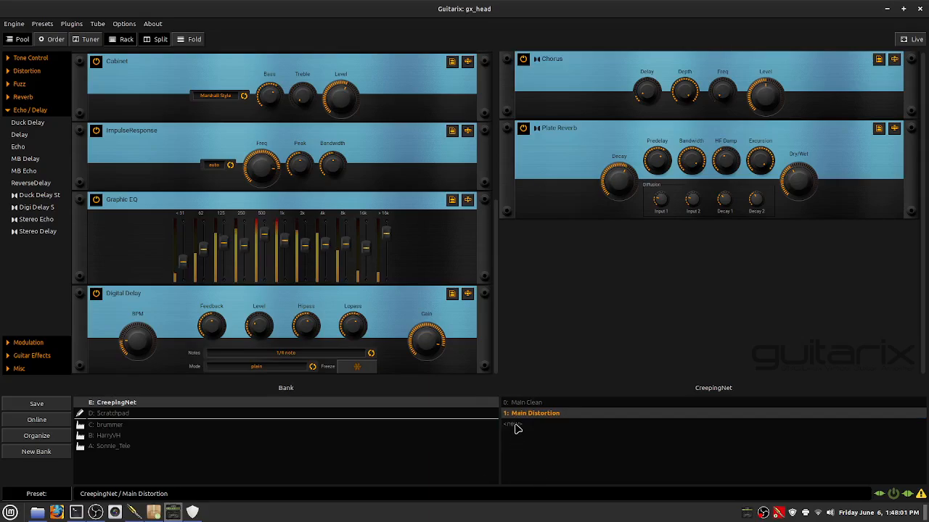
{"action": "left_click", "coordinate": [516, 427]}
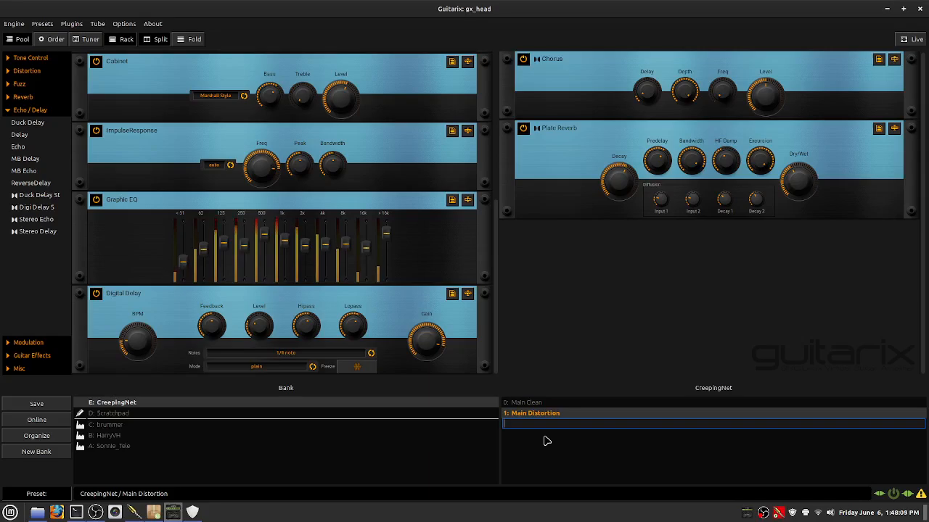
{"action": "type", "text": "Dis"}
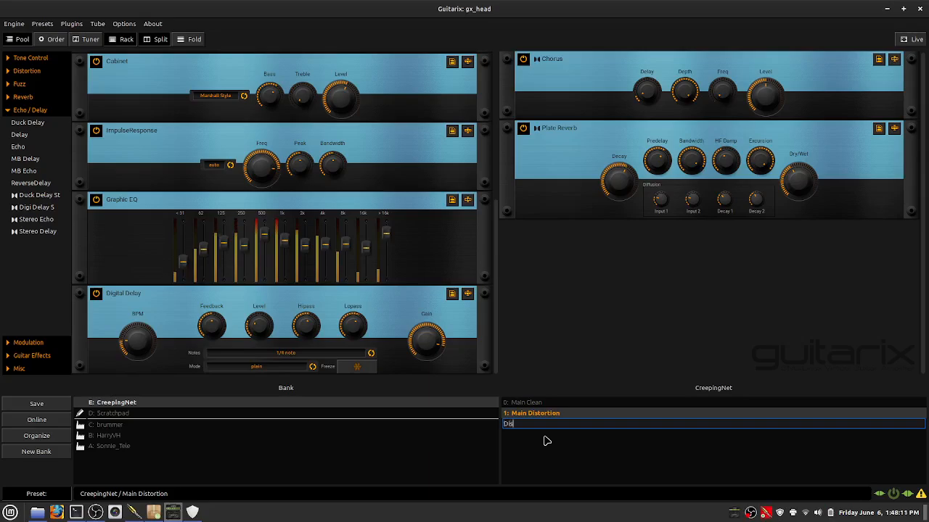
{"action": "type", "text": "tortion 5ths"}
{"action": "key", "text": "Return"}
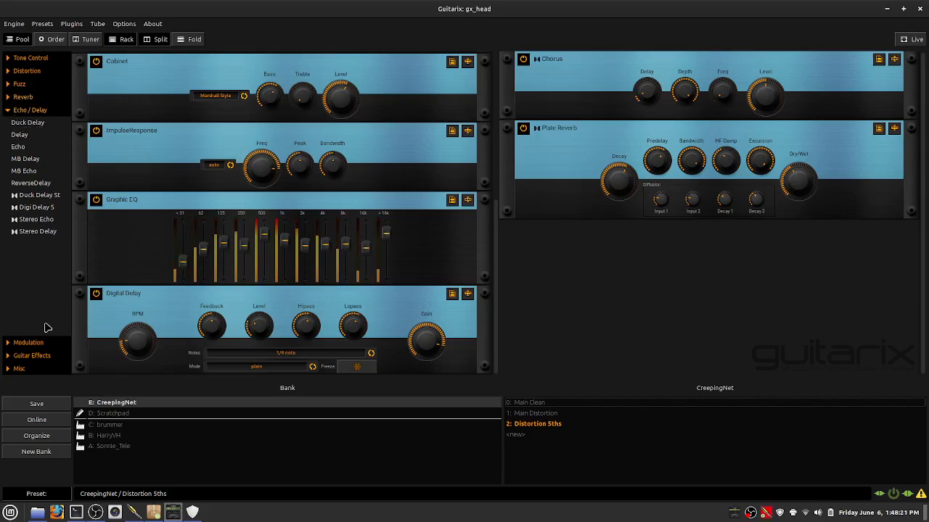
- Add the Detune effect to the mono rack below the Digital Delay
{"action": "left_click", "coordinate": [9, 355]}
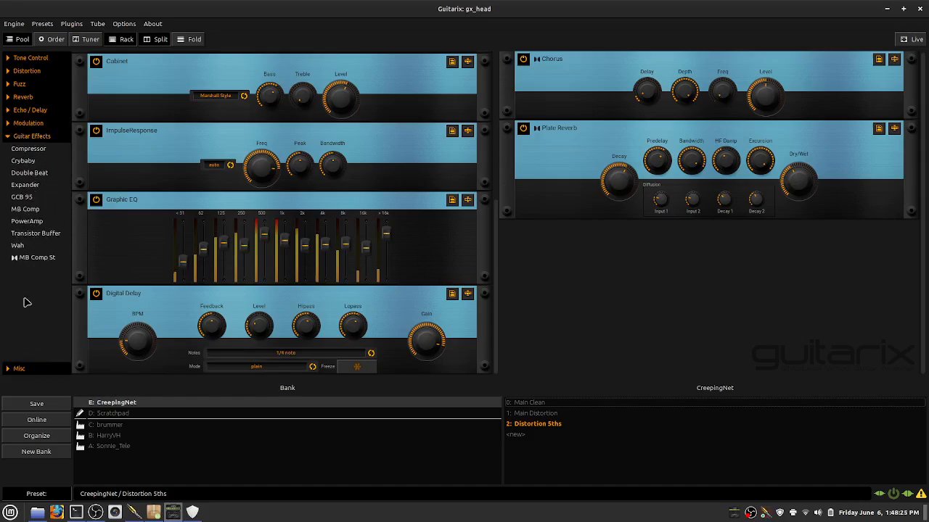
{"action": "left_click", "coordinate": [9, 370]}
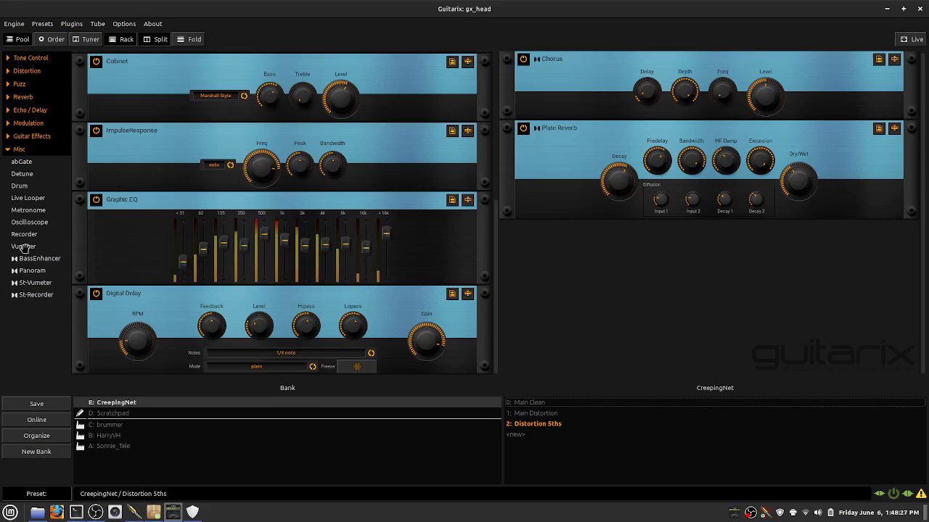
{"action": "left_click_drag", "start_coordinate": [22, 173], "coordinate": [145, 284]}
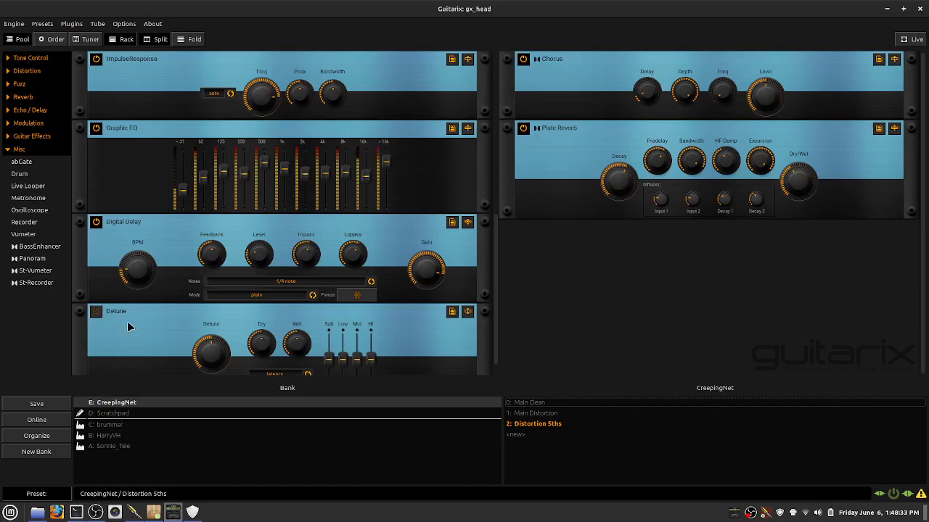
- Move the Detune effect above the Digital Delay in the mono rack and switch it on
{"action": "left_click_drag", "start_coordinate": [80, 335], "coordinate": [81, 272]}
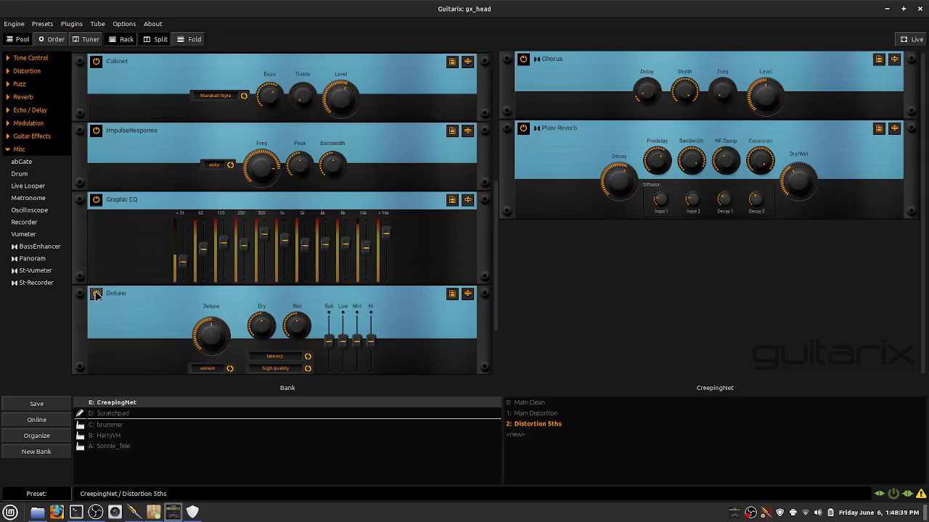
{"action": "scroll", "coordinate": [155, 335], "scroll_direction": "down", "scroll_amount": 1}
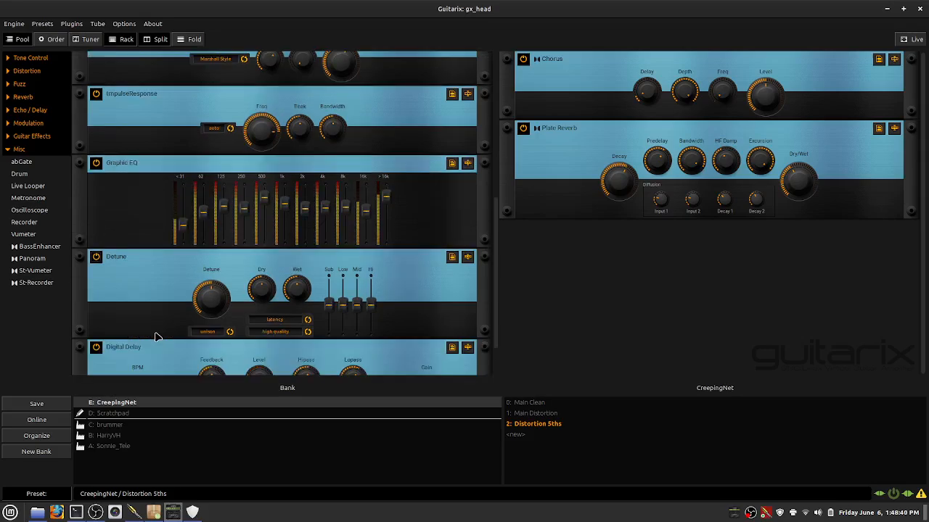
- Try the Detune effect's octave up and octave down settings, and return it to unison
{"action": "left_click", "coordinate": [212, 332]}
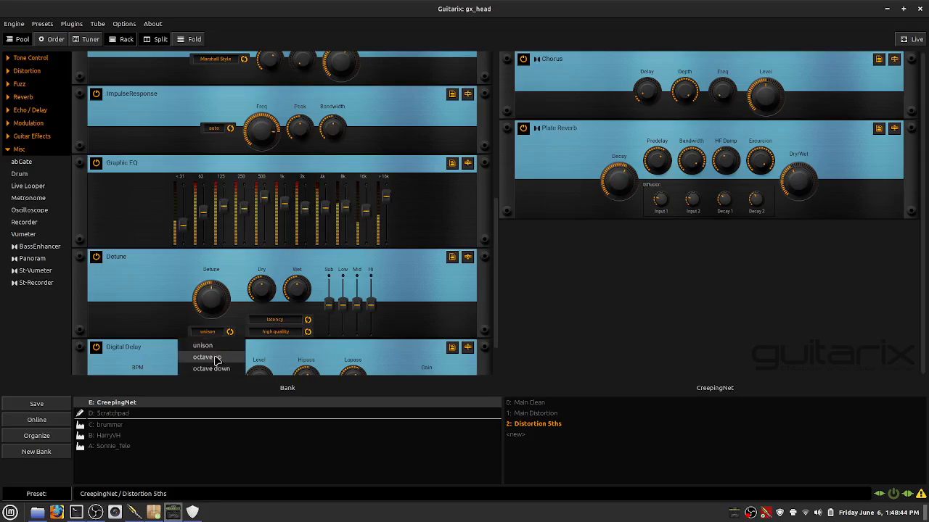
{"action": "left_click", "coordinate": [214, 358]}
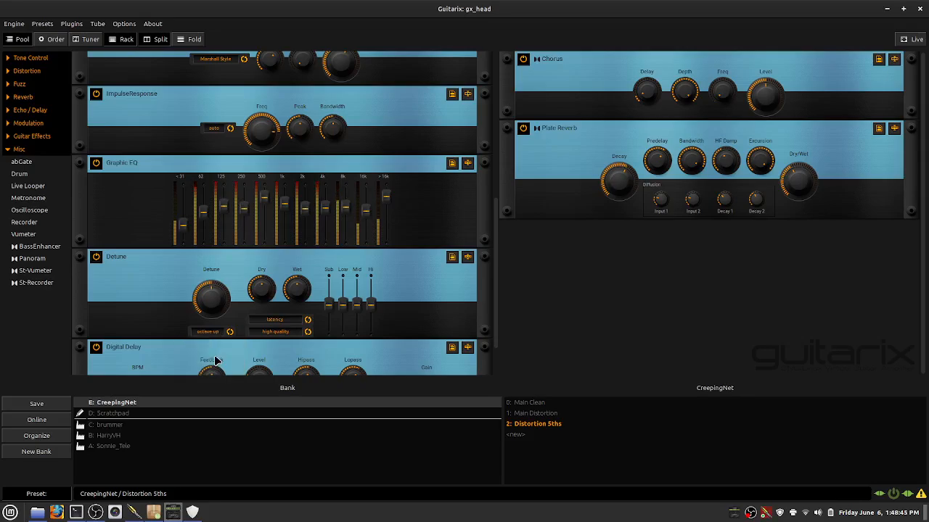
{"action": "left_click", "coordinate": [213, 332]}
{"action": "left_click", "coordinate": [209, 369]}
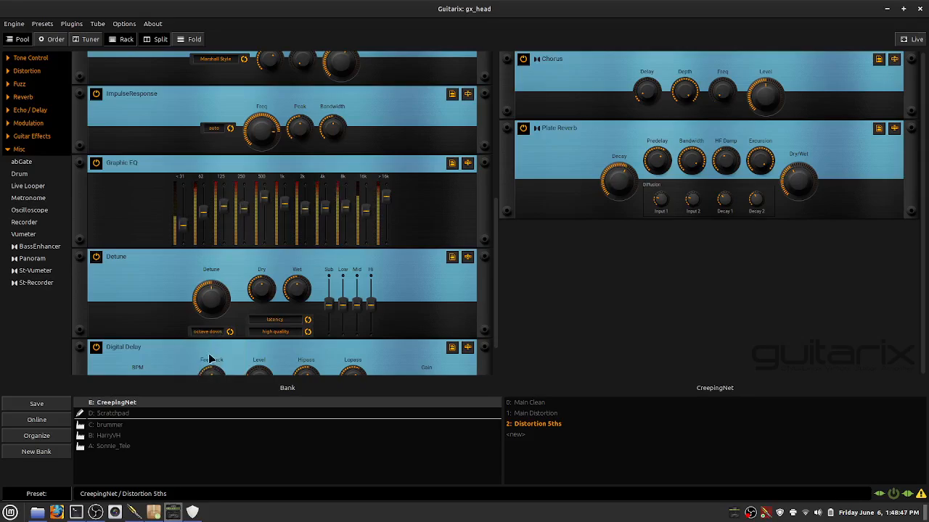
{"action": "left_click", "coordinate": [213, 333]}
{"action": "left_click", "coordinate": [209, 347]}
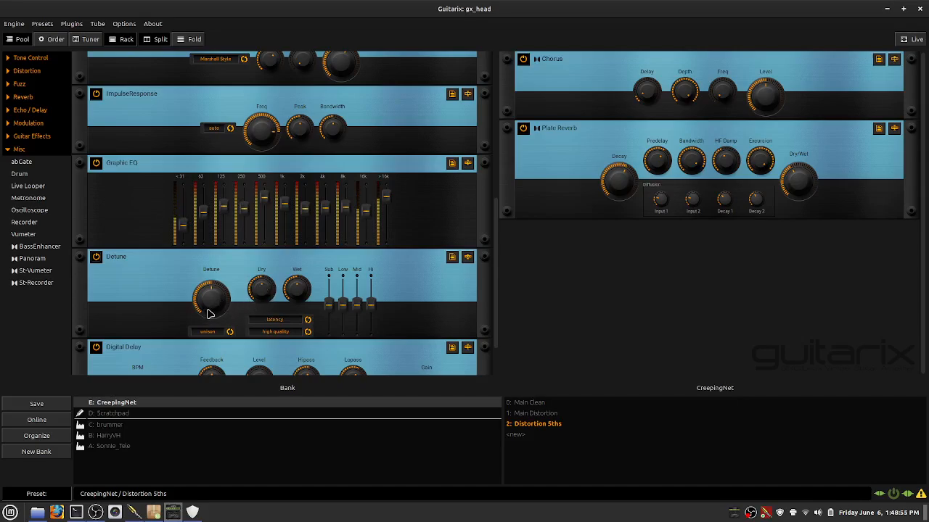
- Turn up the Detune amount, with compensate and high quality selected, and raise its band sliders, mainly Mid and Hi
{"action": "left_click", "coordinate": [286, 332]}
{"action": "left_click", "coordinate": [286, 332]}
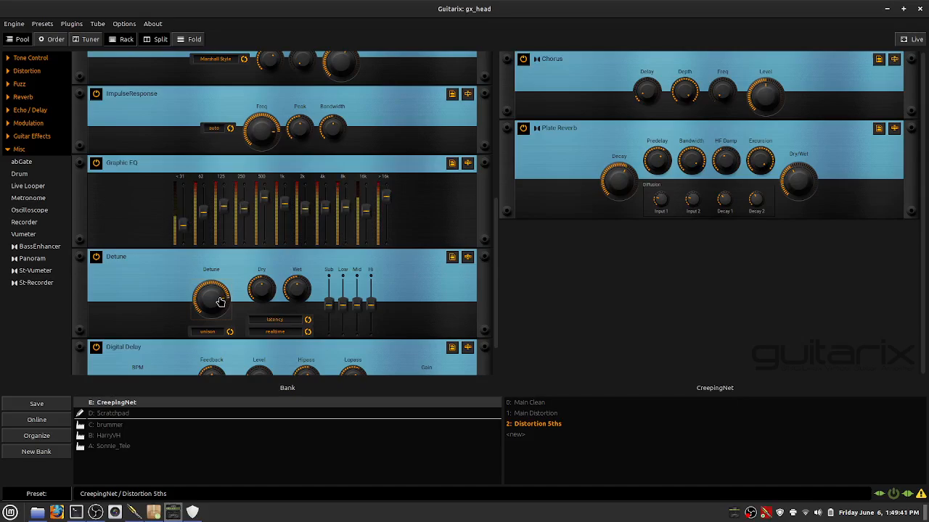
{"action": "left_click", "coordinate": [281, 324]}
{"action": "left_click", "coordinate": [281, 323]}
{"action": "left_click", "coordinate": [283, 332]}
{"action": "left_click_drag", "start_coordinate": [329, 305], "coordinate": [370, 290]}
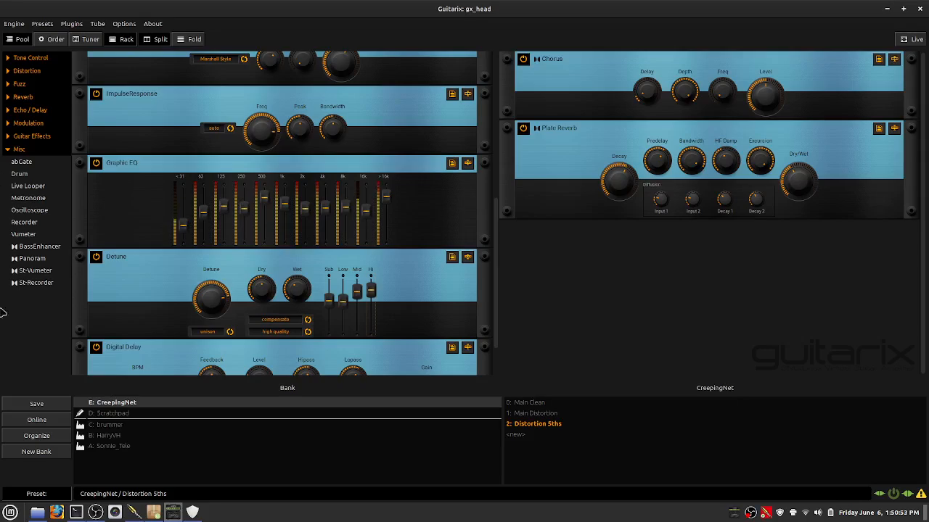
- Store the current sound in the CreepingNet bank as a new preset named Solo with Cathedral-esque Delay
{"action": "left_click", "coordinate": [523, 434]}
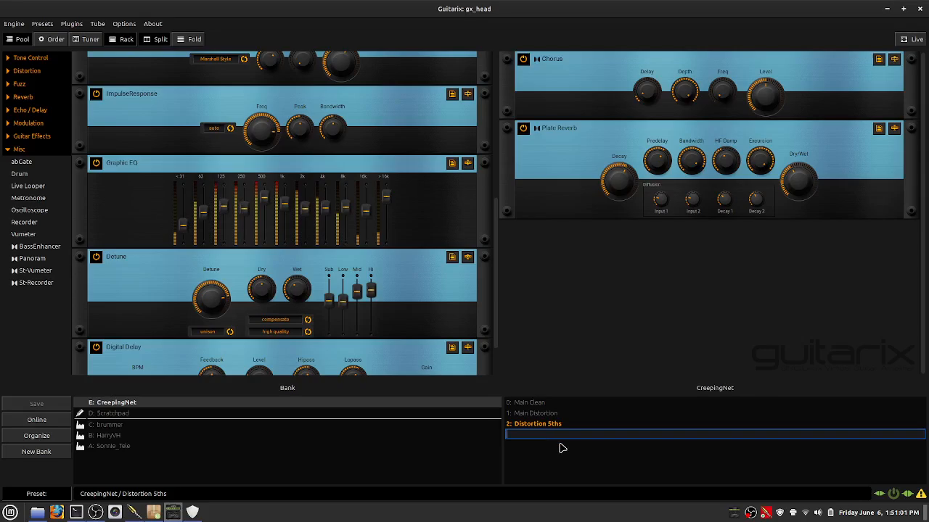
{"action": "type", "text": "Solo "}
{"action": "type", "text": "ol"}
{"action": "type", "text": "o with "}
{"action": "type", "text": "Cathedral"}
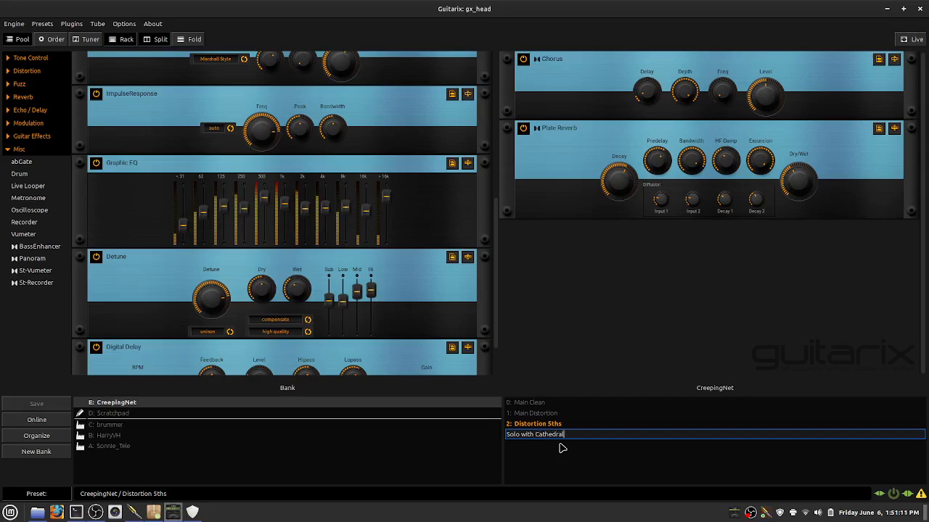
{"action": "type", "text": "-esque Delay"}
{"action": "key", "text": "Return"}
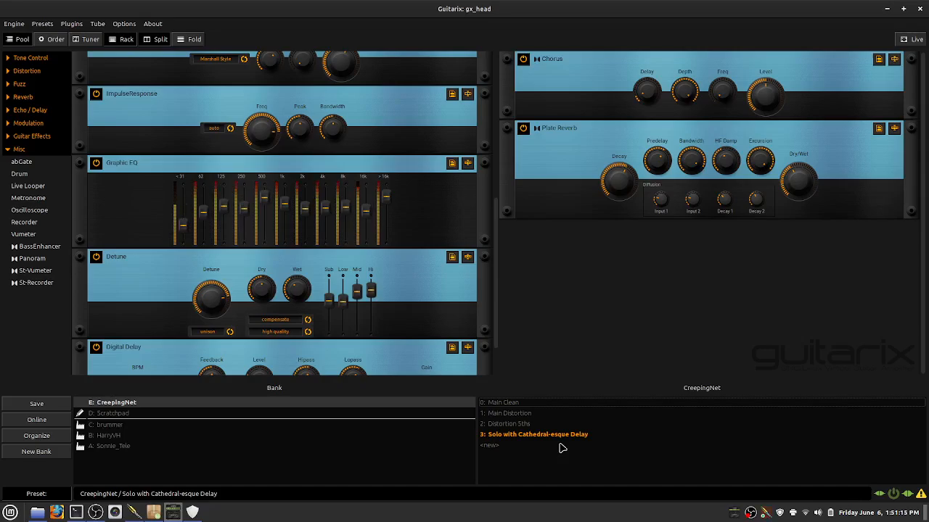
- Remove the Detune and Digital Delay effects from the mono rack
{"action": "double_click", "coordinate": [81, 292]}
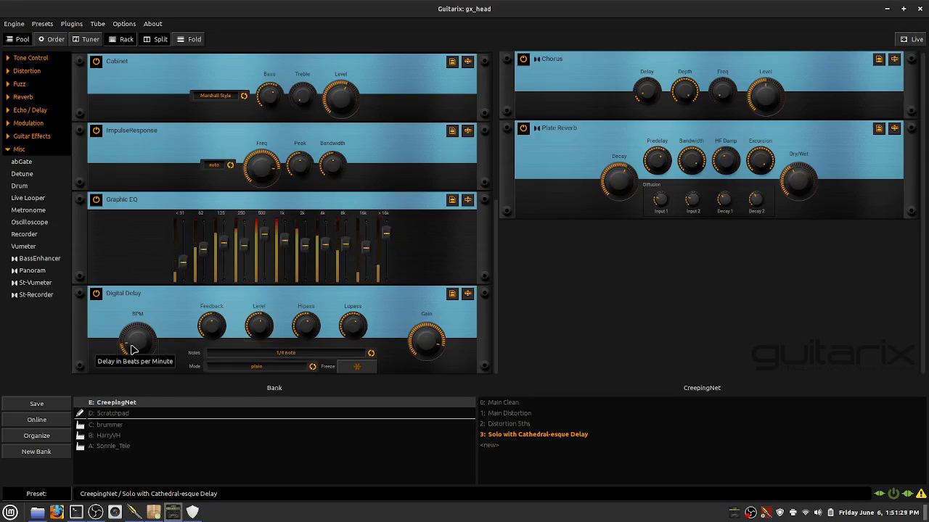
{"action": "left_click_drag", "start_coordinate": [131, 344], "coordinate": [131, 333]}
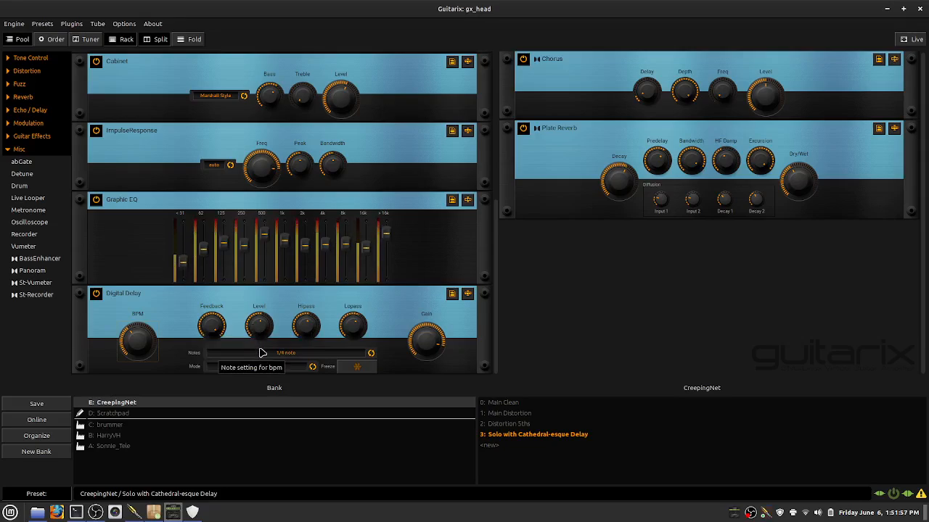
{"action": "double_click", "coordinate": [83, 315]}
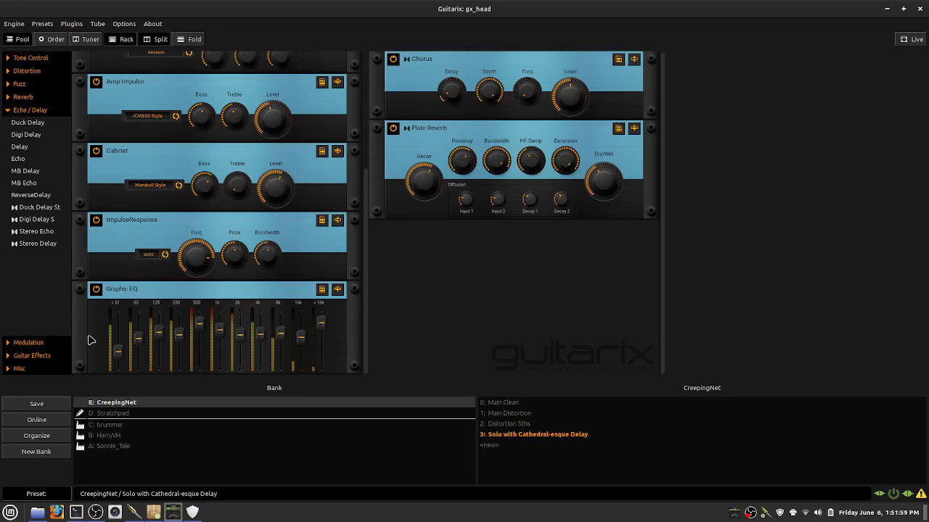
- Add the mono Delay effect below the Graphic EQ and switch it on
{"action": "double_click", "coordinate": [20, 148]}
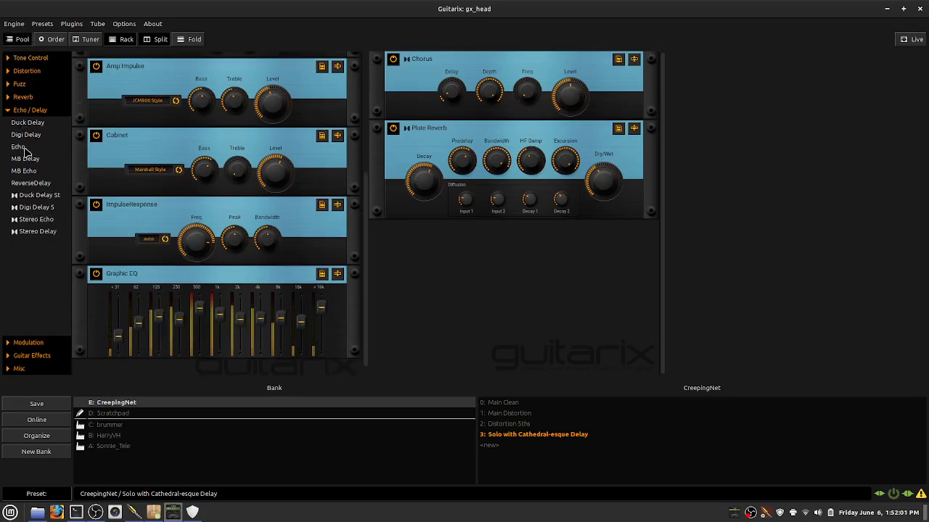
{"action": "left_click", "coordinate": [96, 315]}
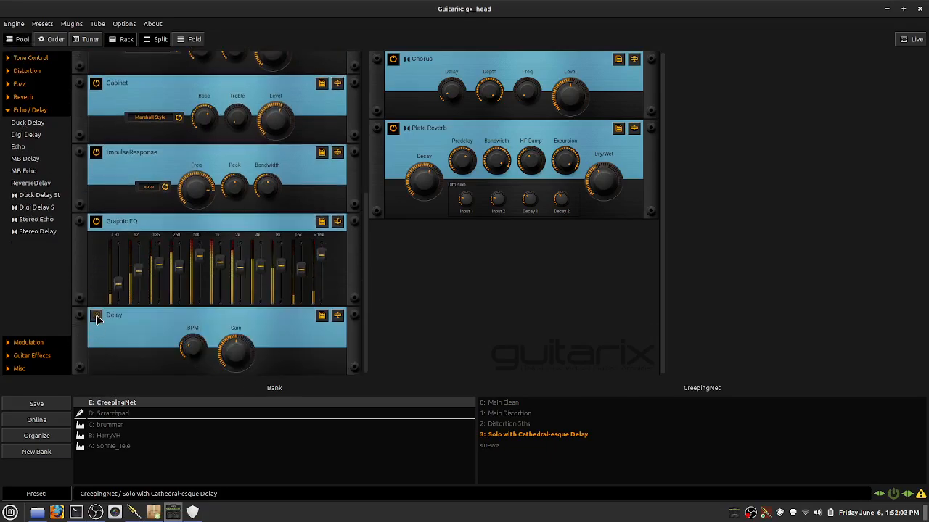
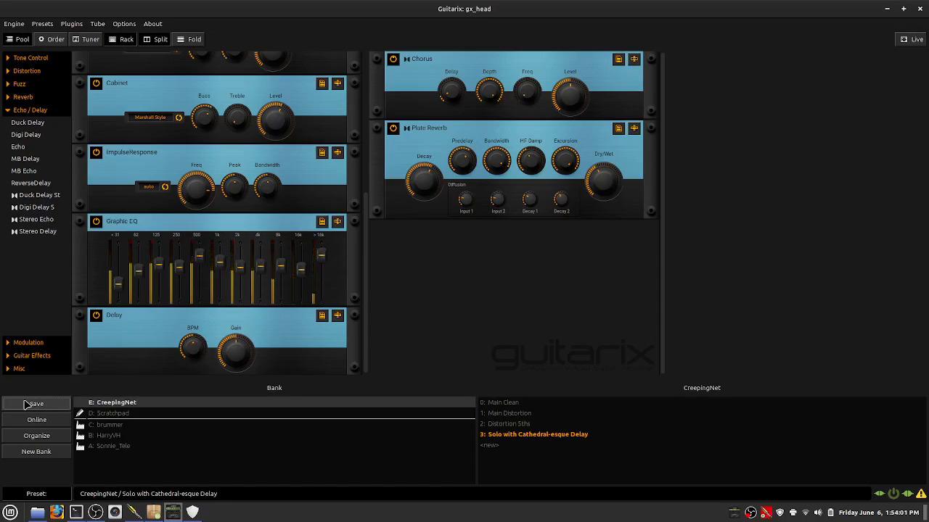
- Switch to OBS and select the Garage Talk & Guitar Tec scene
{"action": "left_click", "coordinate": [100, 514]}
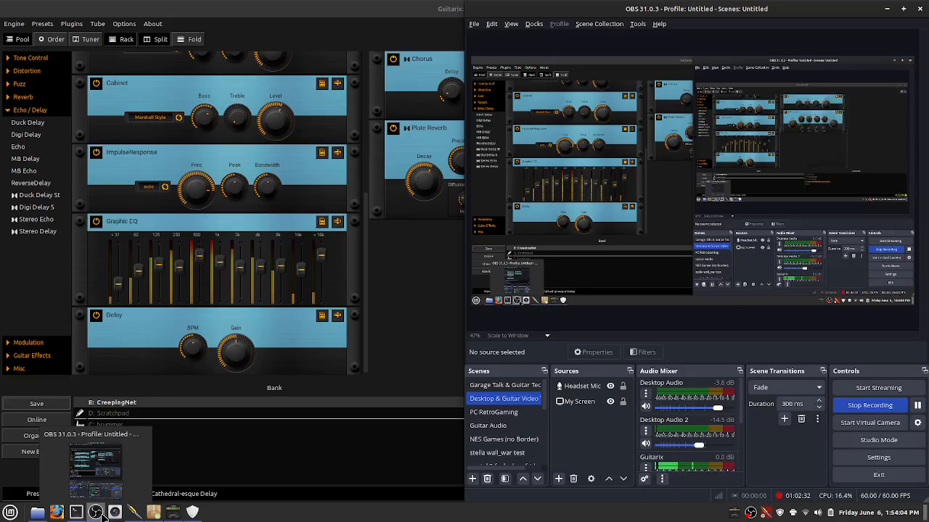
{"action": "left_click", "coordinate": [537, 385]}
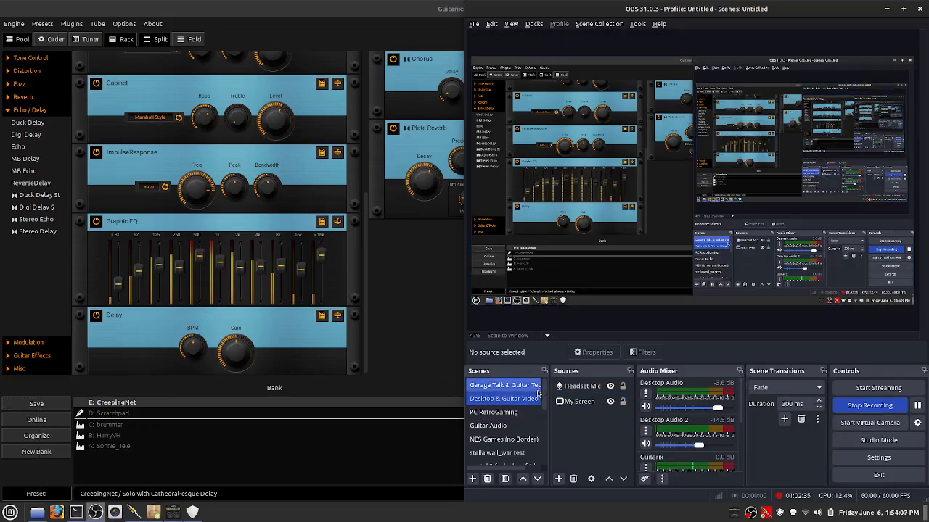